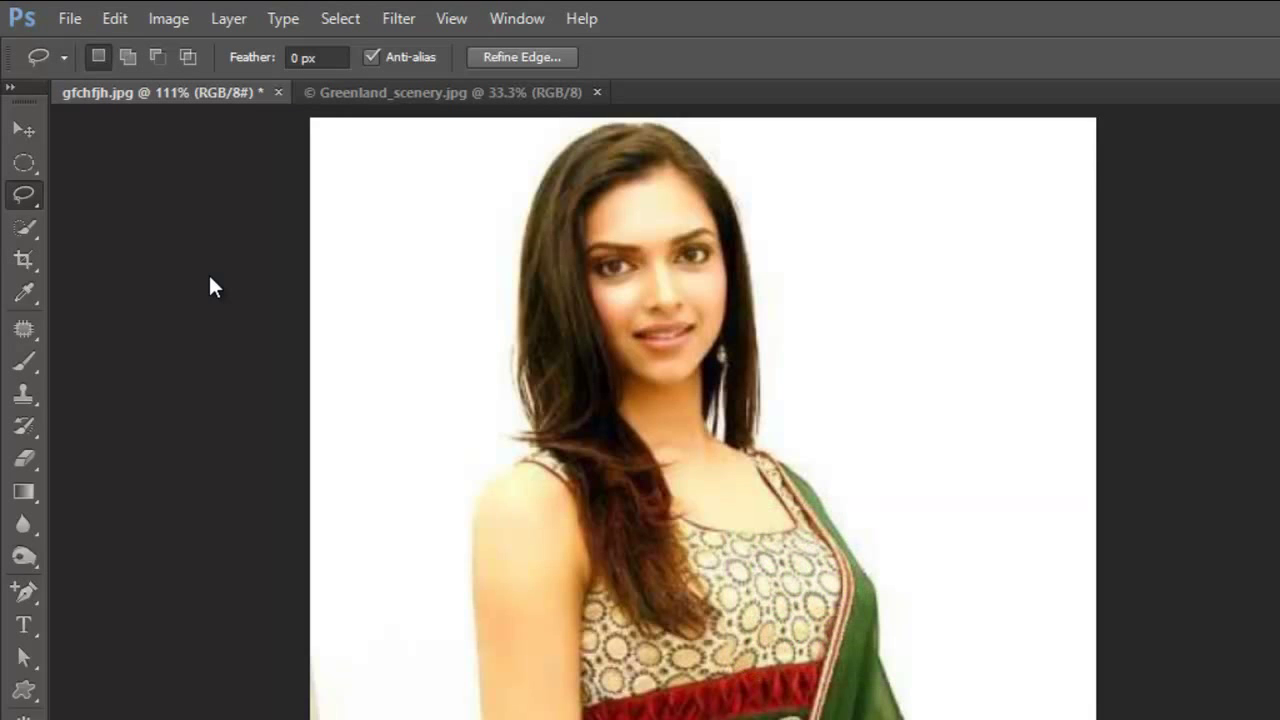
Step: Clear the existing selection and draw a freehand Lasso selection around the woman's face in gfchfjh.jpg
key(ctrl+z)
click(37, 200)
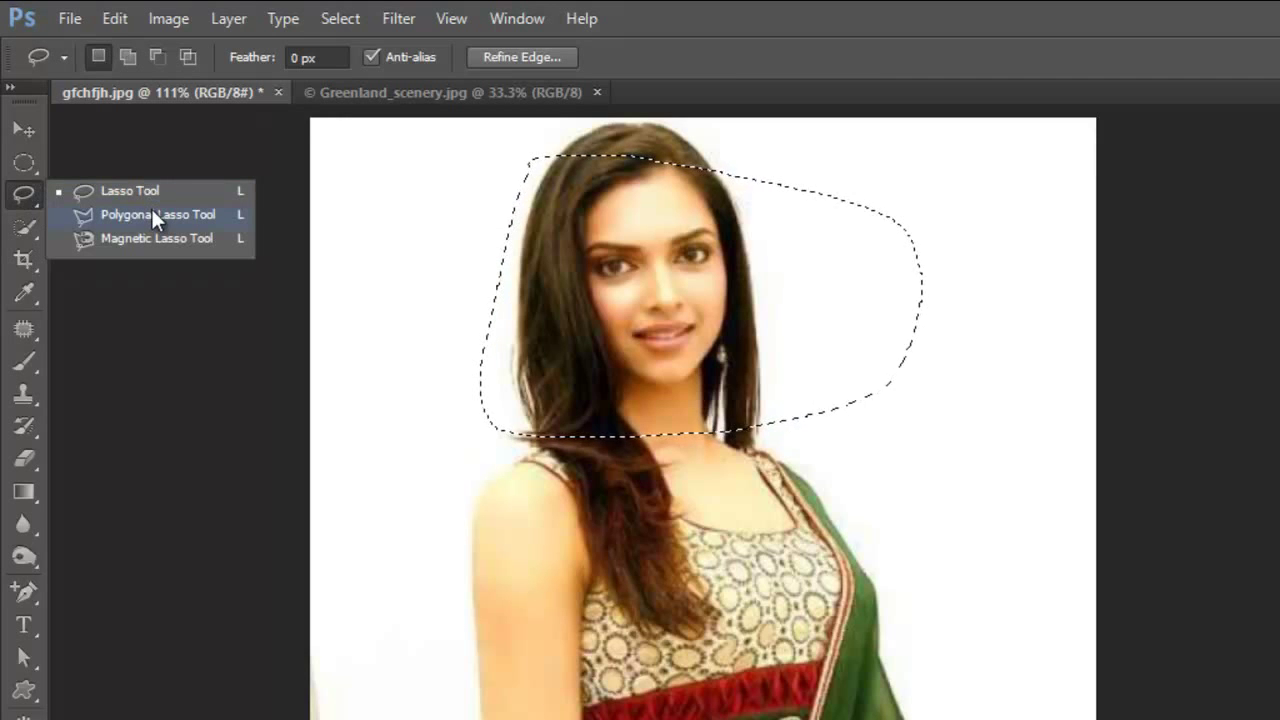
click(171, 162)
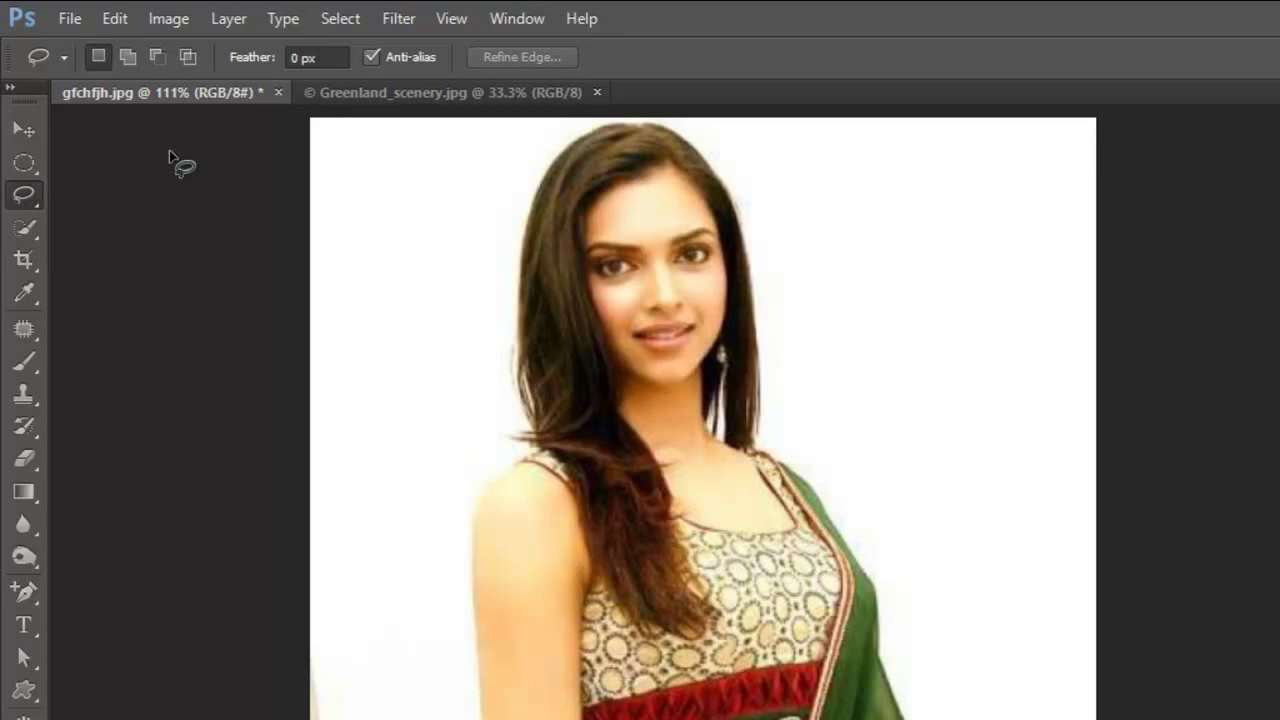
click(37, 198)
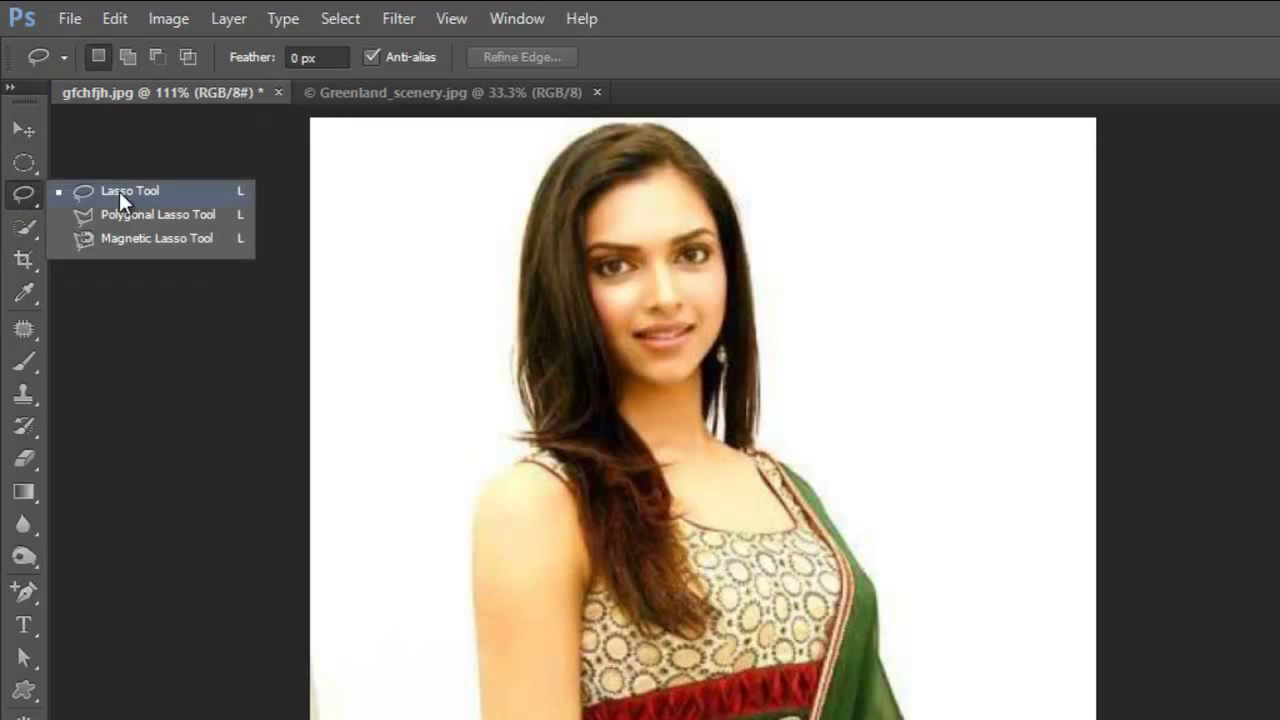
click(162, 189)
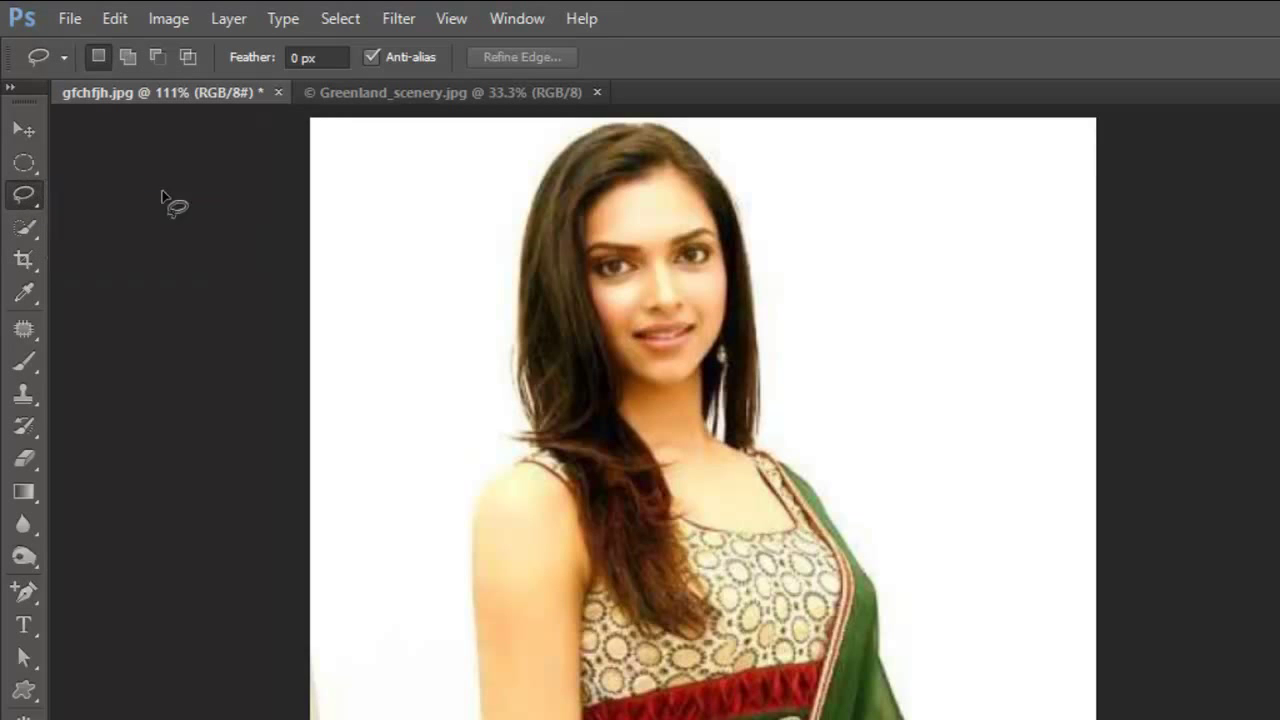
mouse_move(720, 162)
mouse_down()
mouse_move(780, 236)
mouse_move(684, 402)
mouse_move(516, 355)
mouse_move(510, 236)
mouse_move(722, 163)
mouse_up()
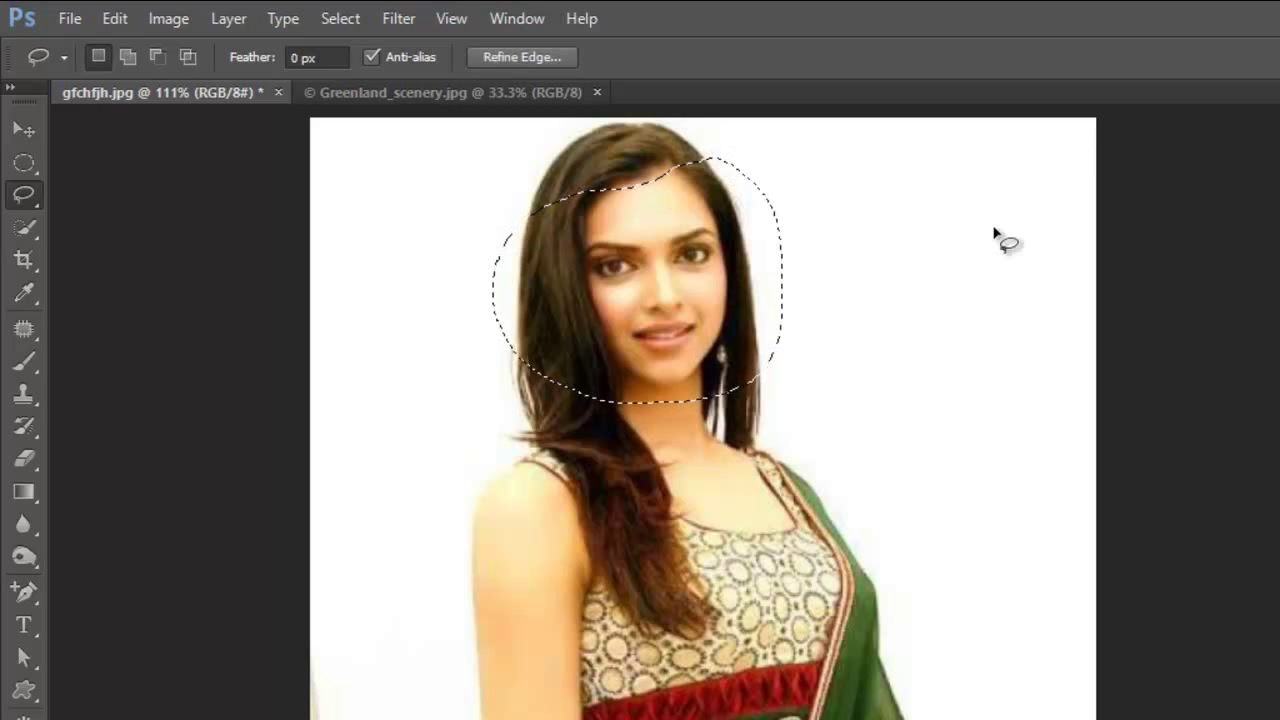
Step: Draw a closed straight-edged selection over the woman's face and shoulders with the Polygonal Lasso tool, and deselect it
click(24, 195)
click(138, 216)
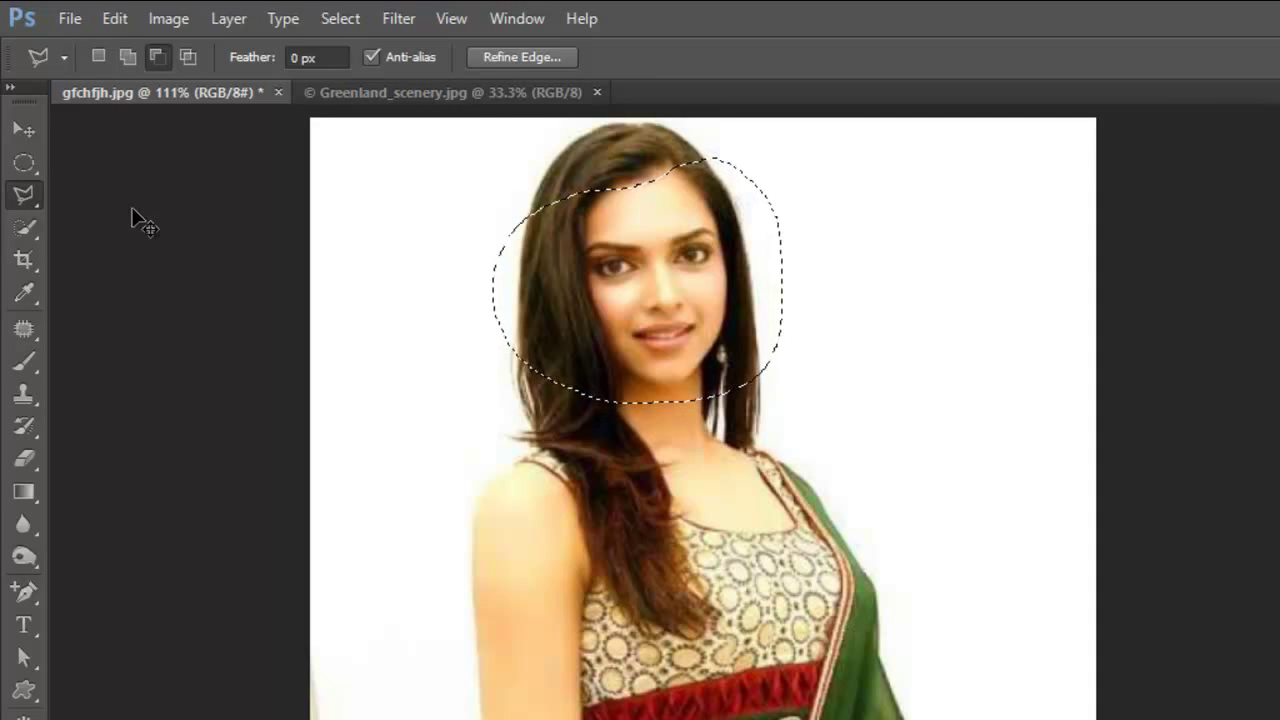
key(ctrl+d)
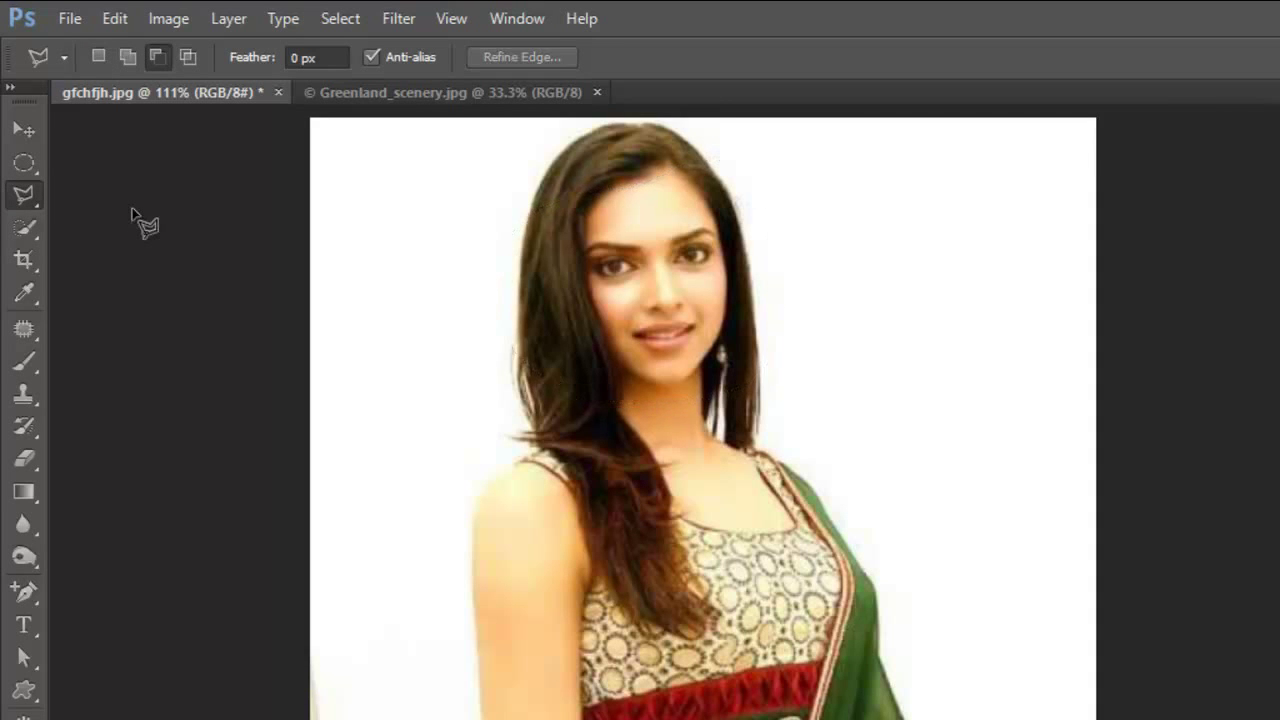
click(489, 298)
click(483, 190)
click(785, 192)
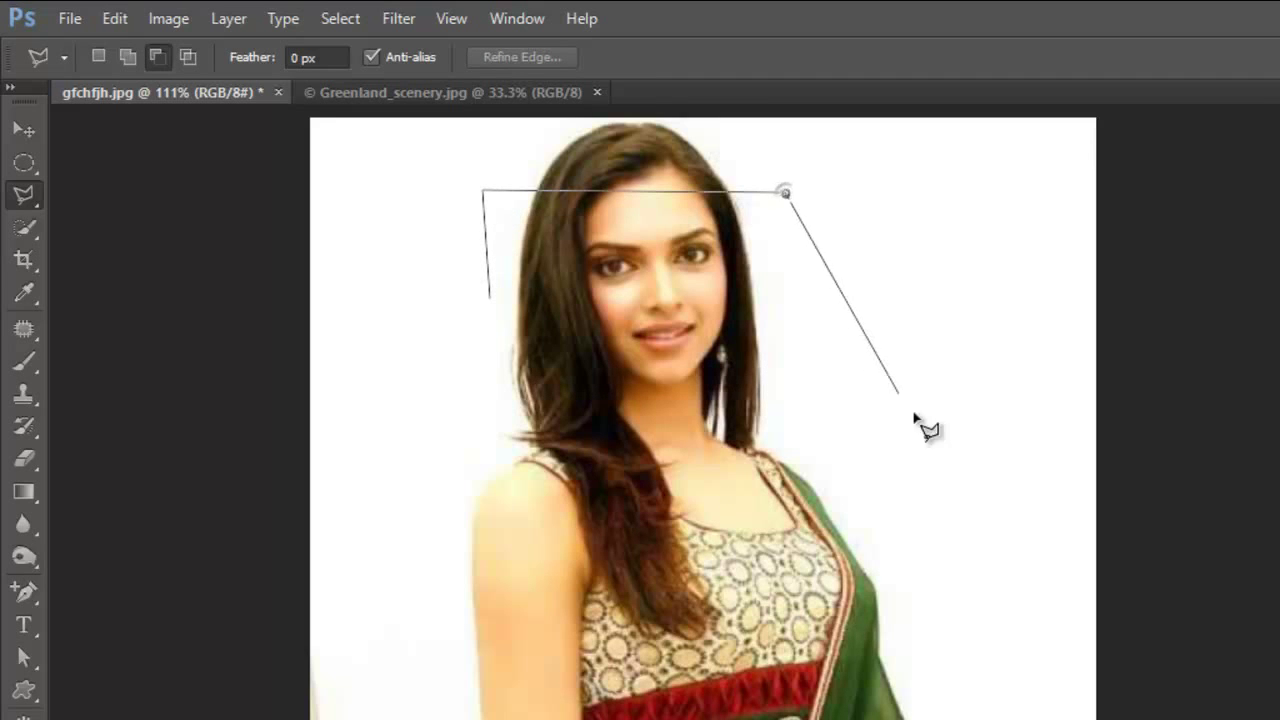
click(925, 425)
click(613, 480)
click(670, 278)
click(417, 352)
click(489, 298)
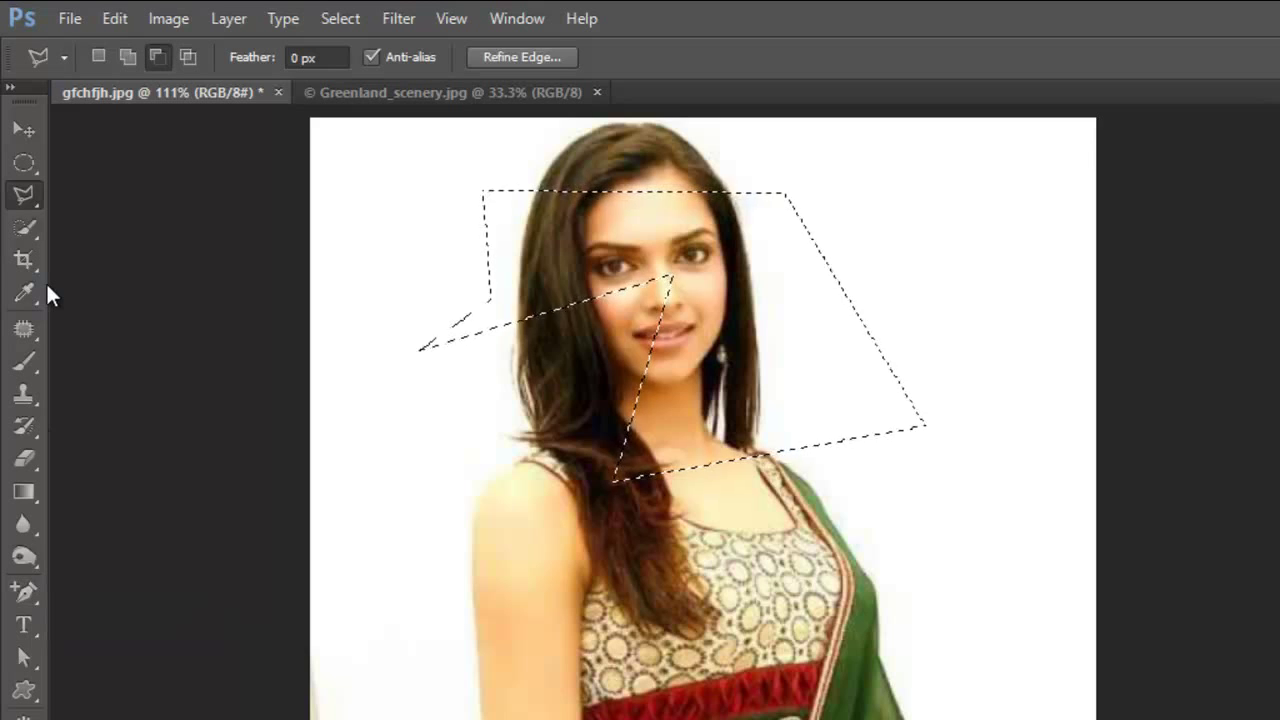
key(ctrl+d)
Step: Trace the woman's whole outline with the Magnetic Lasso tool, starting at the lower arm, and close it into a selection
right_click(23, 198)
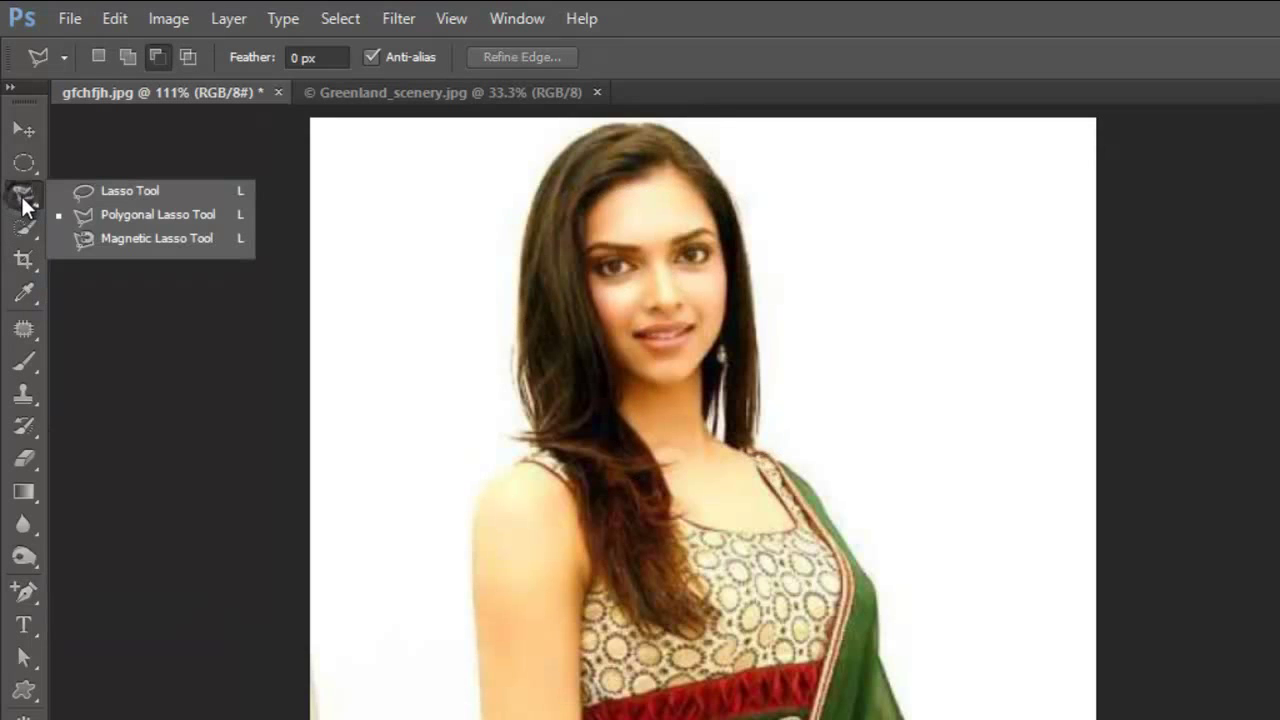
click(117, 244)
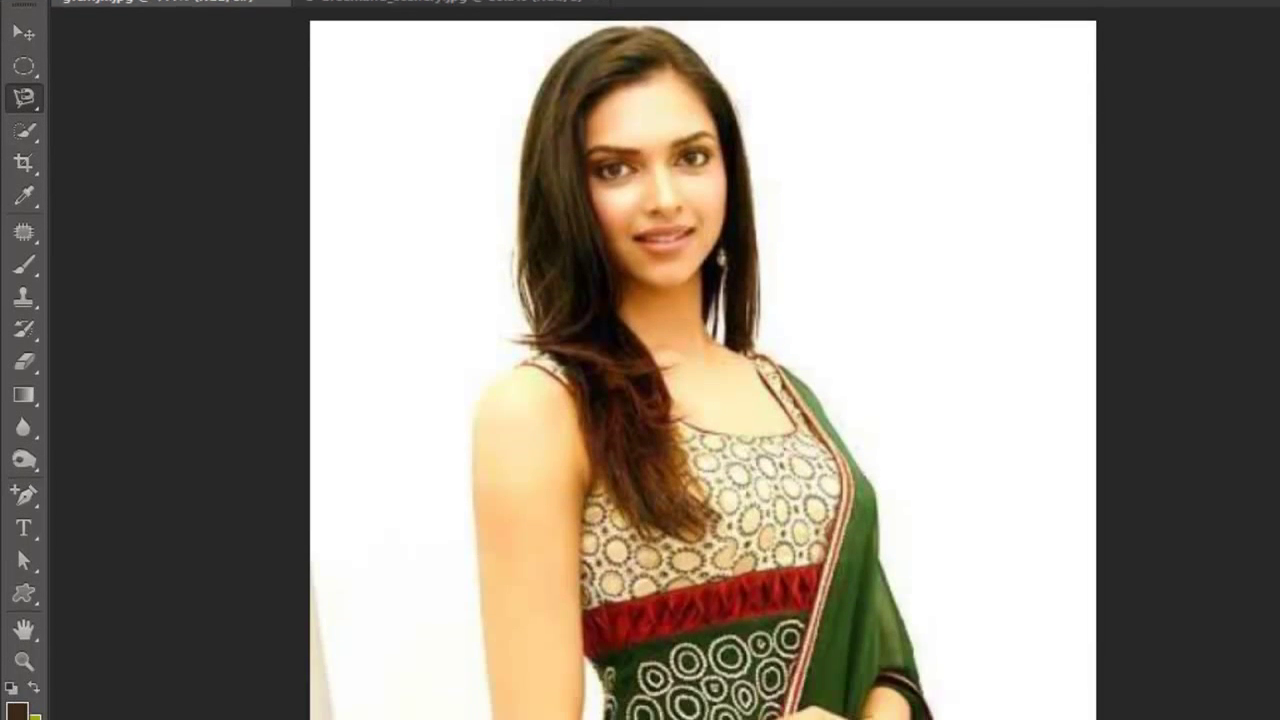
click(495, 714)
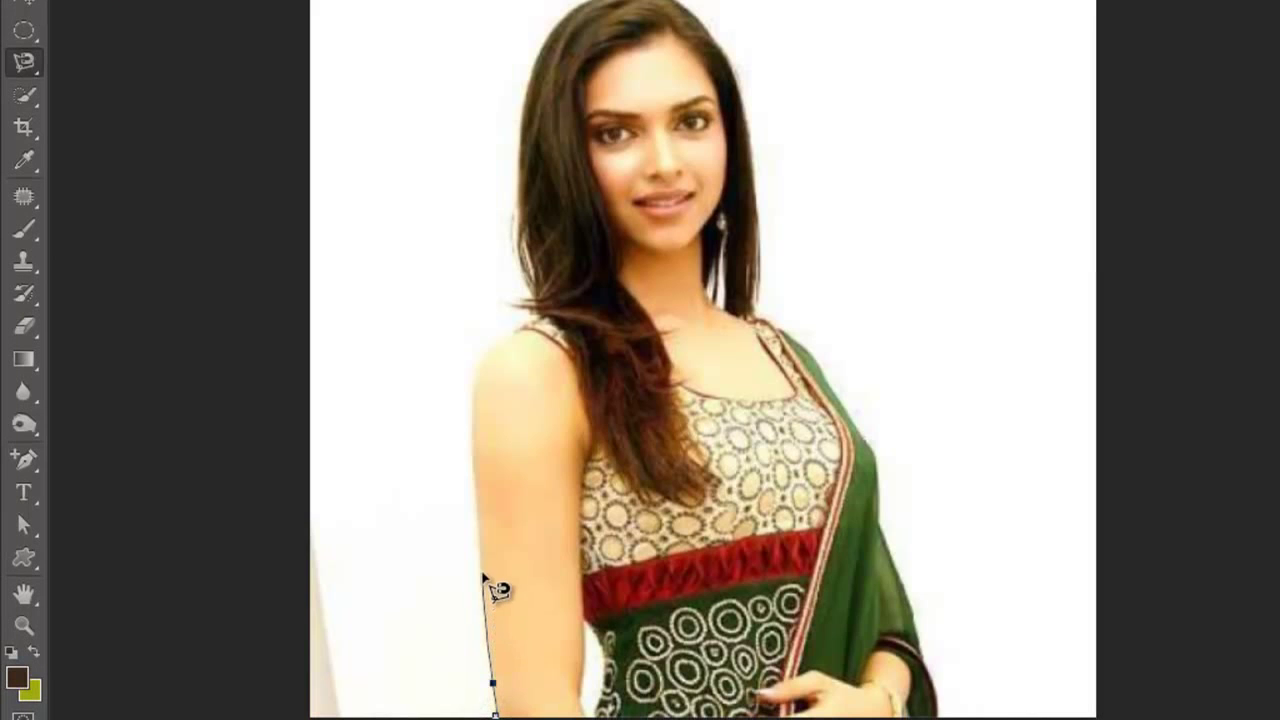
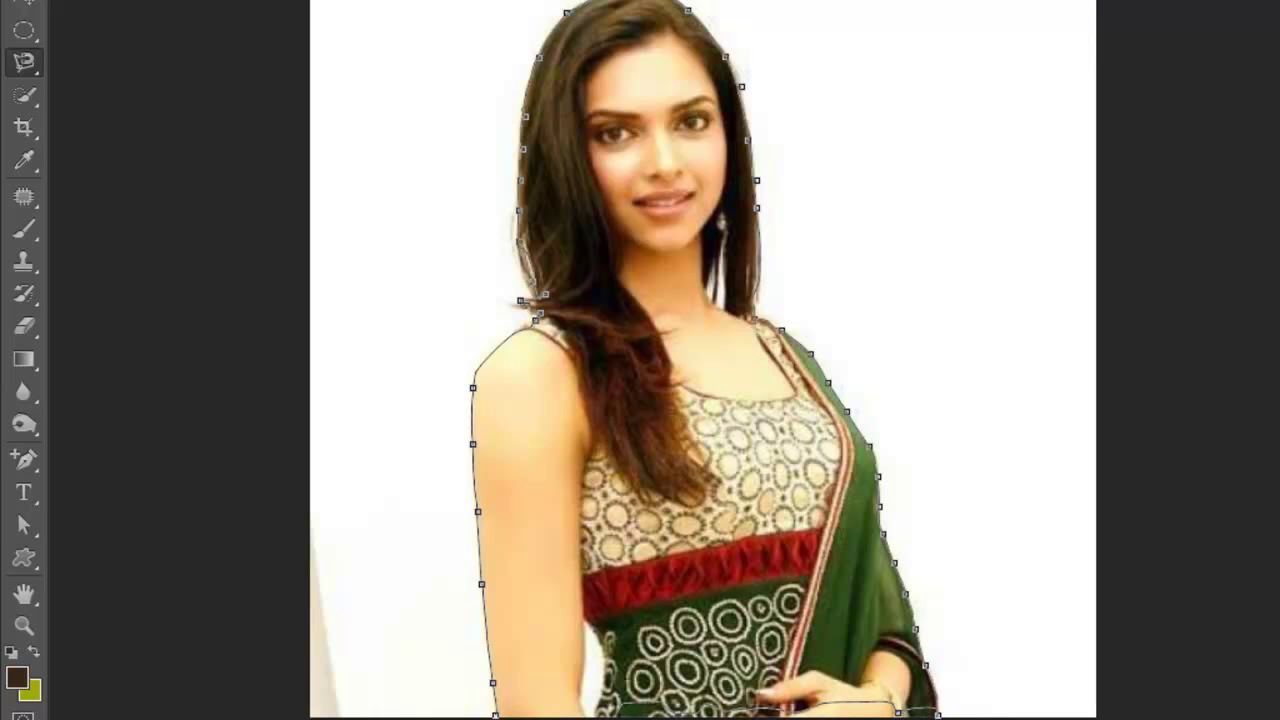
drag(560, 714, 510, 712)
key(ctrl+Return)
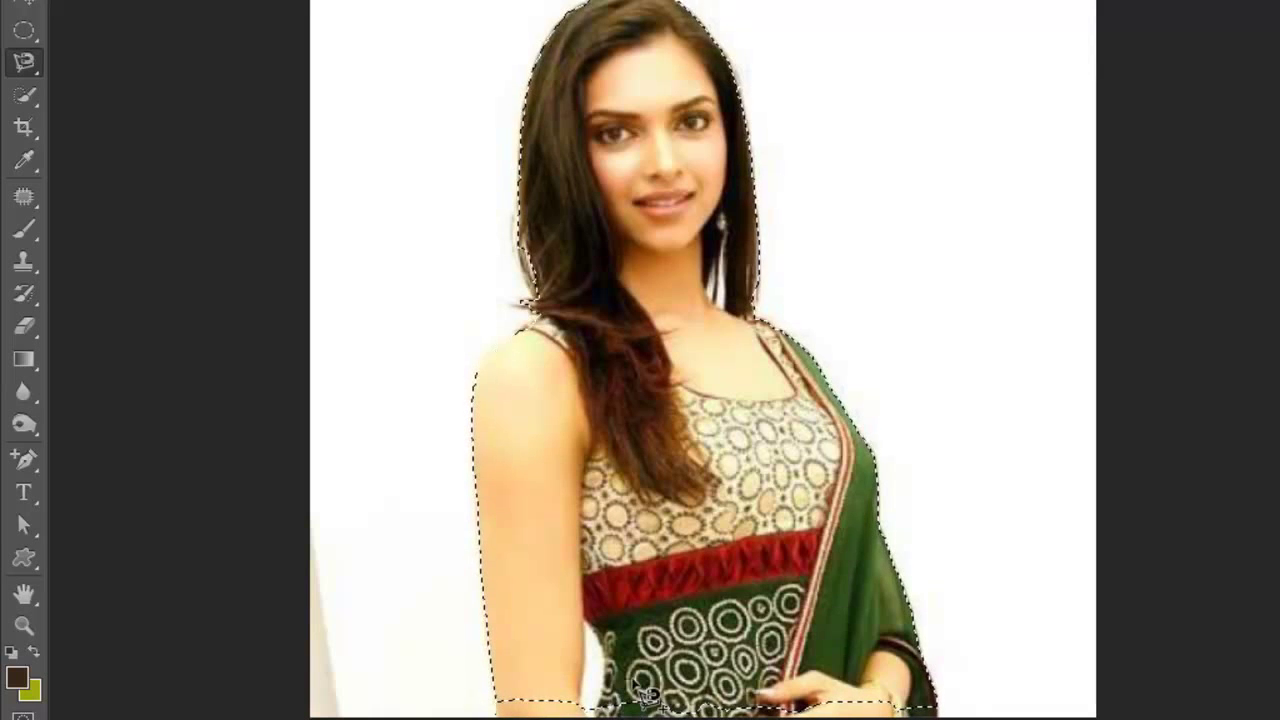
Step: Add the missed strip along the photo's lower edge to the woman's selection with the Rectangular Marquee in add mode
drag(28, 30, 101, 28)
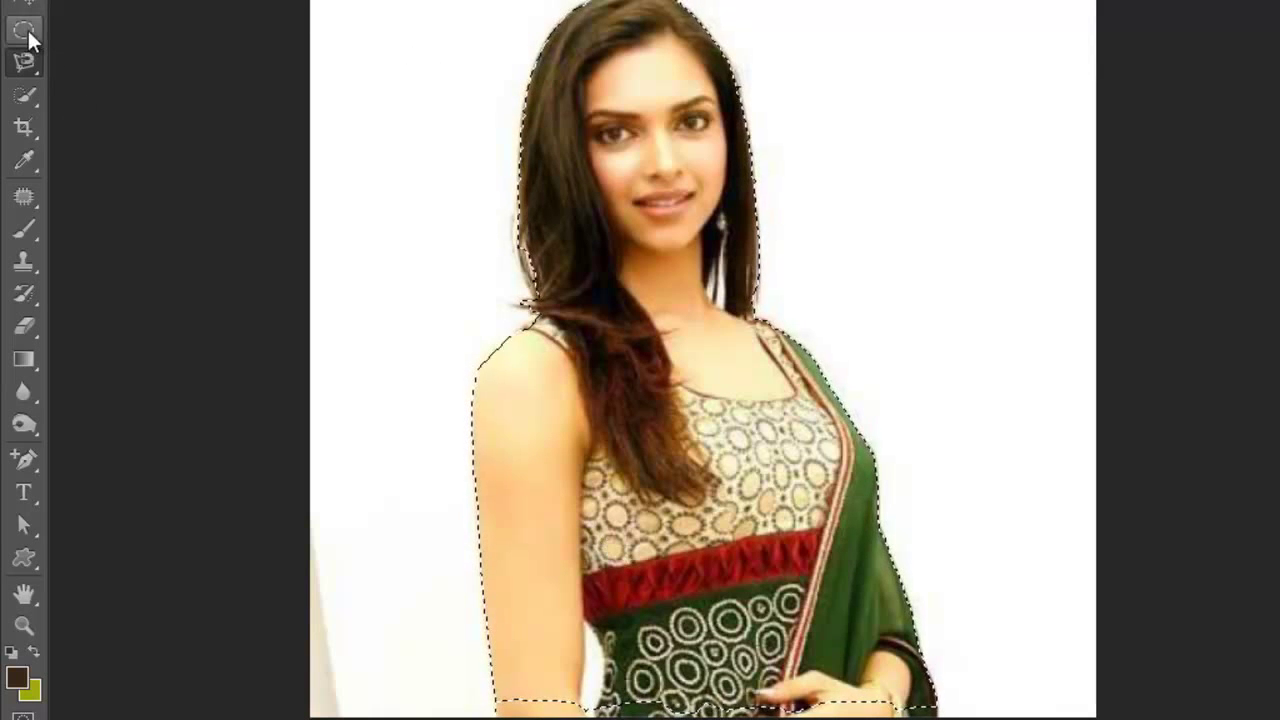
drag(103, 157, 103, 157)
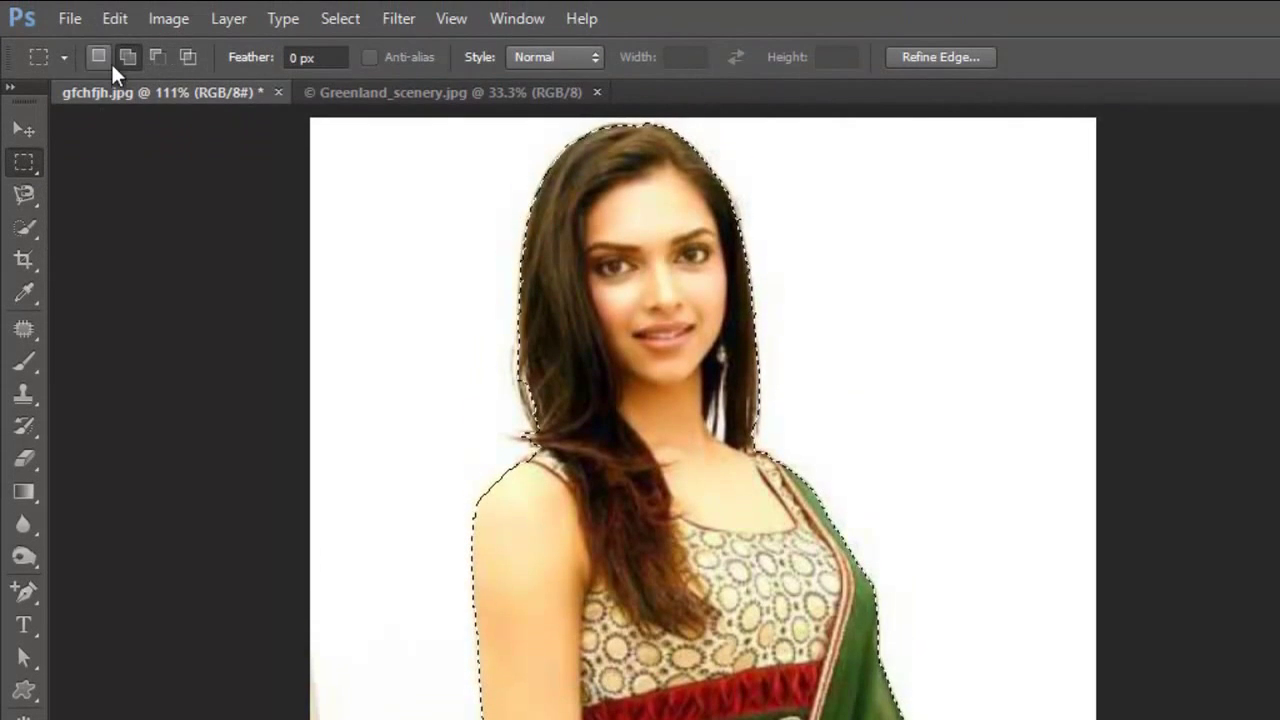
click(98, 52)
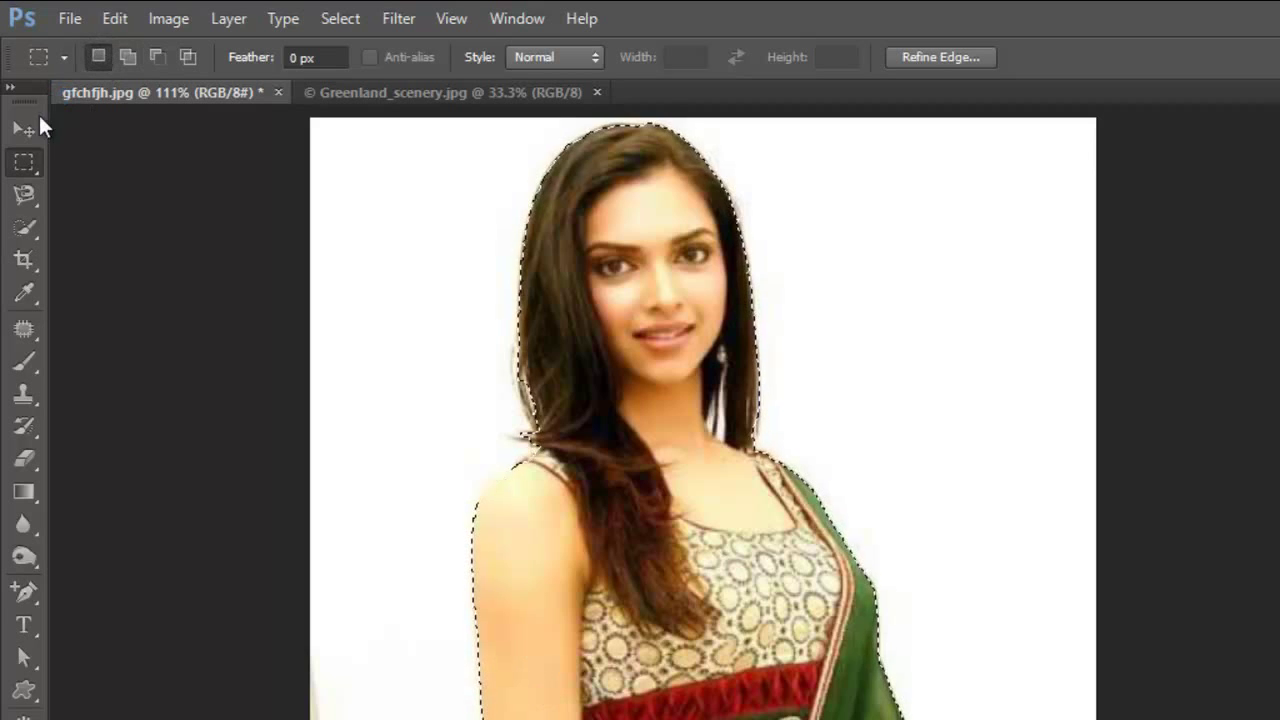
click(127, 57)
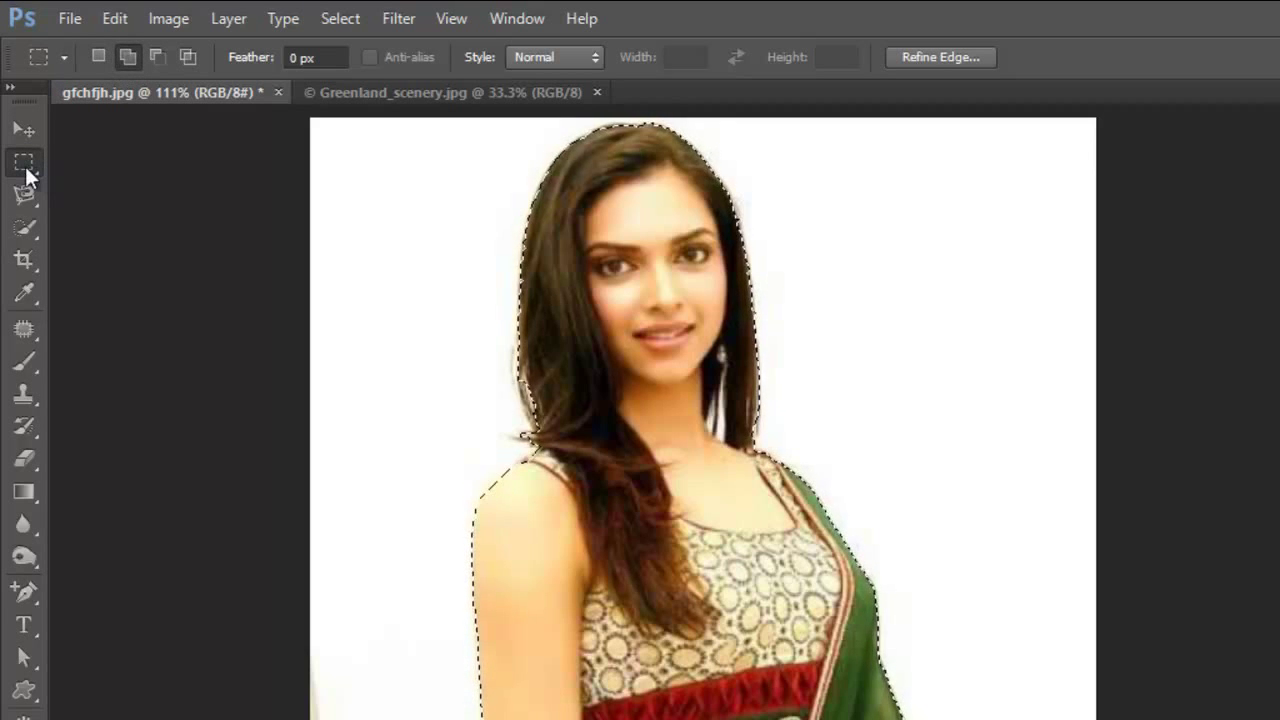
drag(27, 176, 27, 176)
click(130, 156)
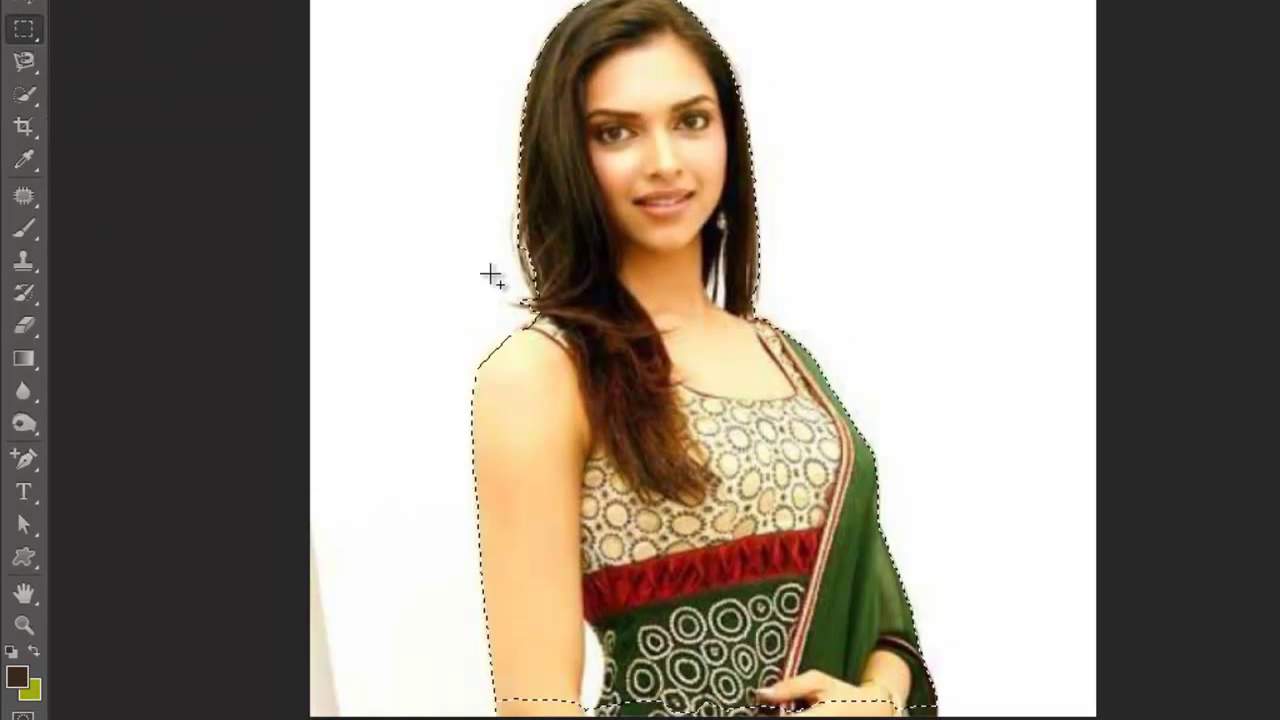
drag(497, 695, 934, 708)
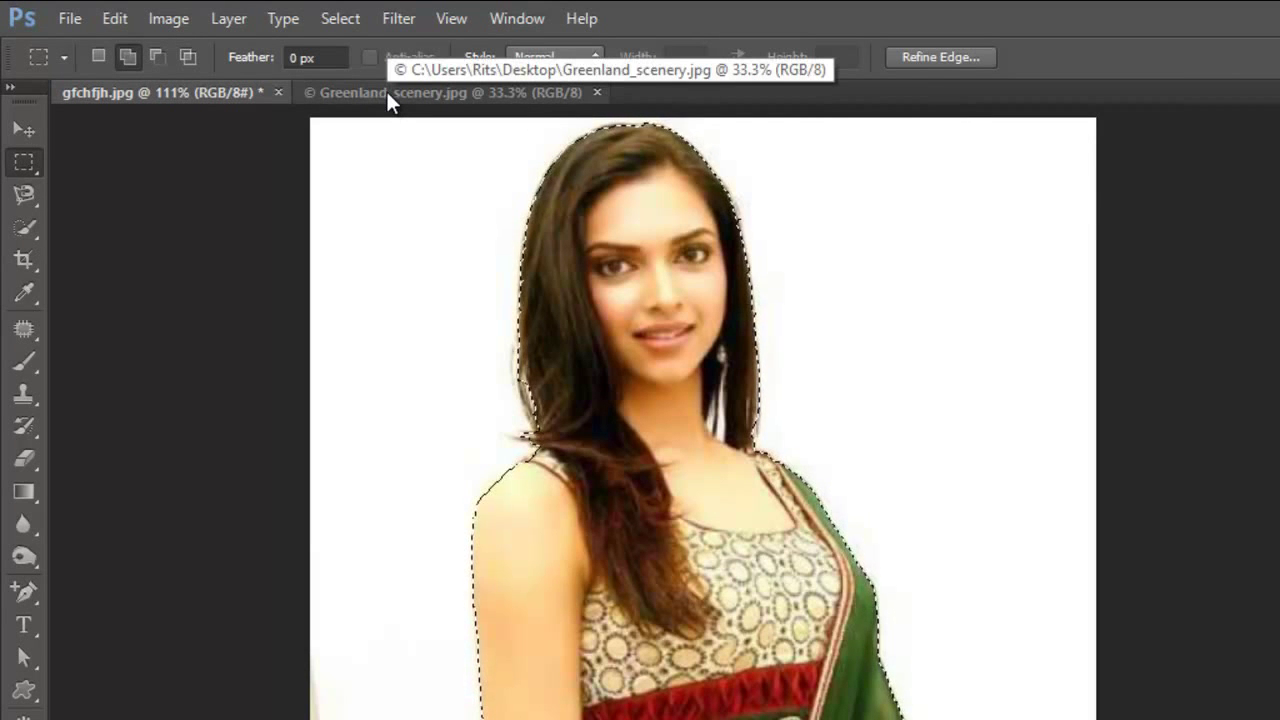
Step: Paste the cut-out woman into Greenland_scenery.jpg and enlarge her proportionally with Free Transform up to the image's upper edge
click(386, 91)
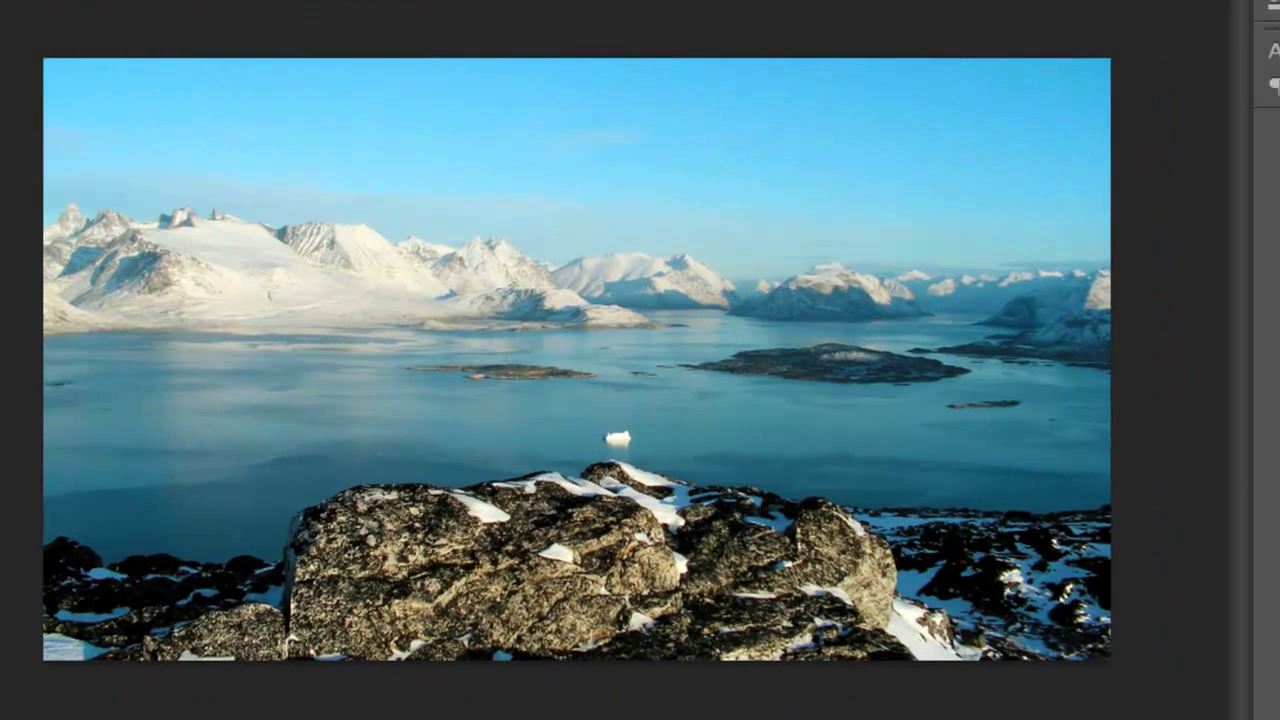
key(ctrl+v)
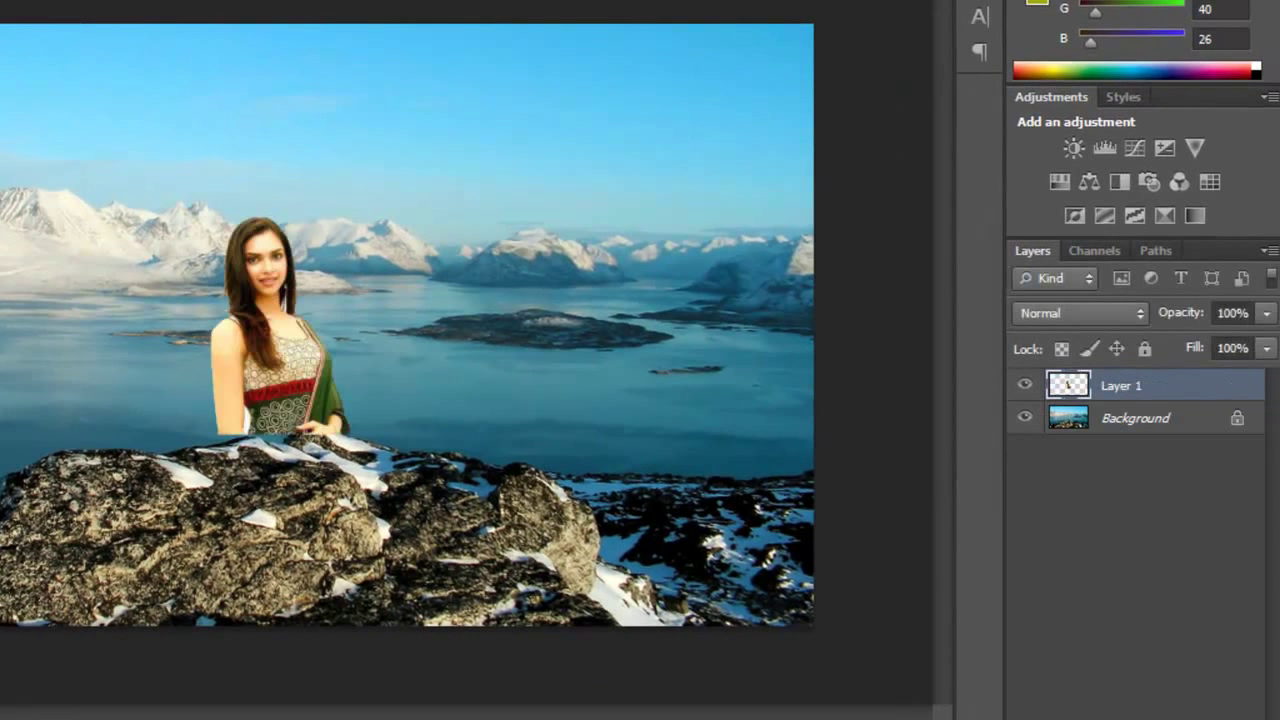
key(ctrl+t)
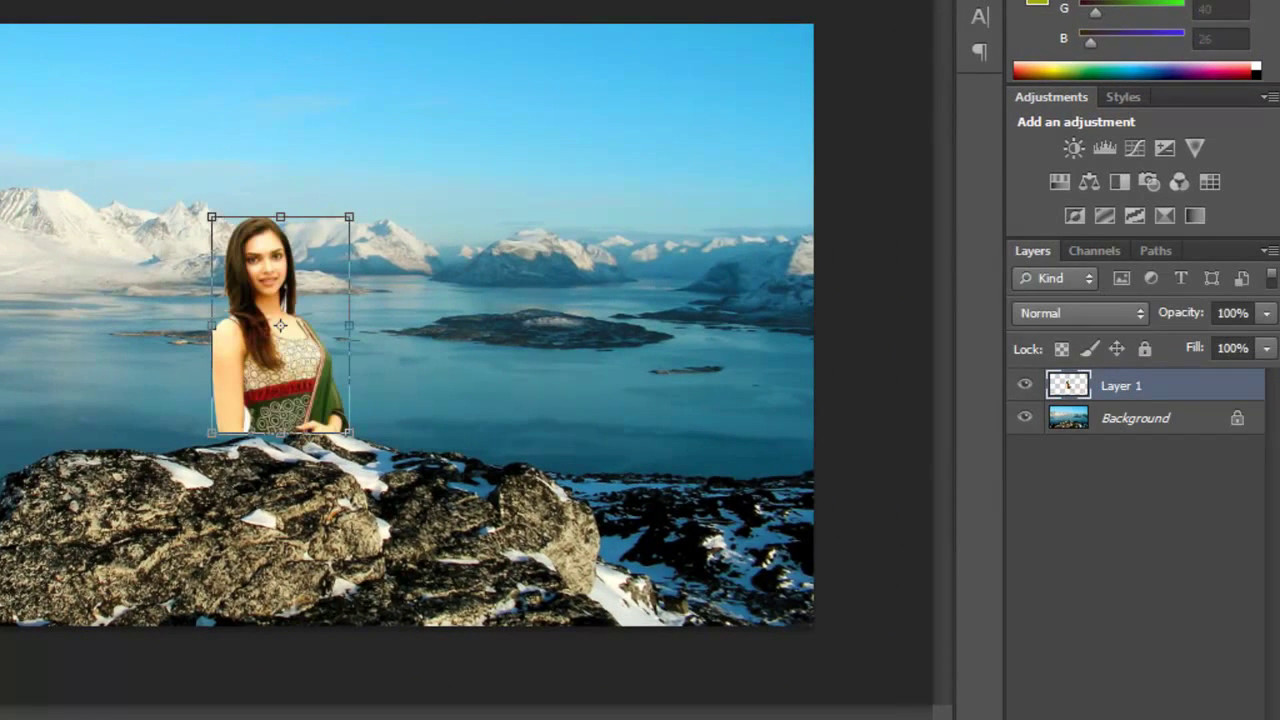
click(352, 215)
drag(352, 215, 476, 24)
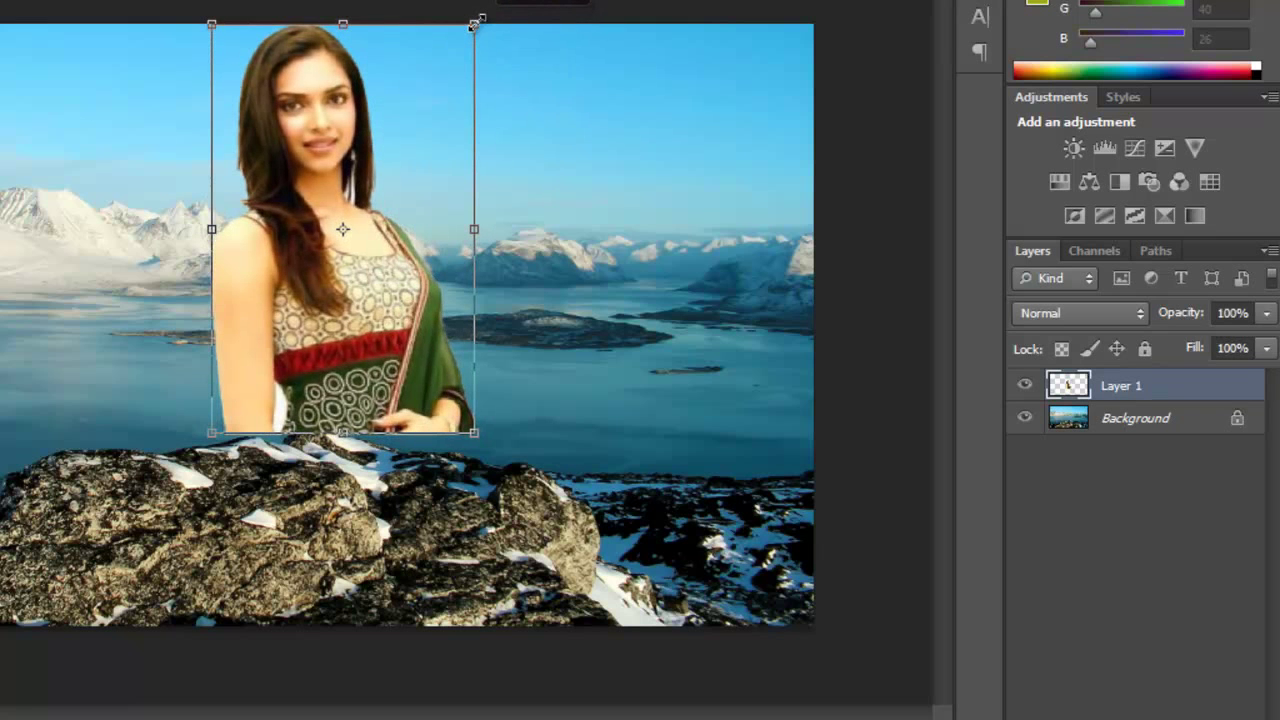
key(Return)
click(172, 18)
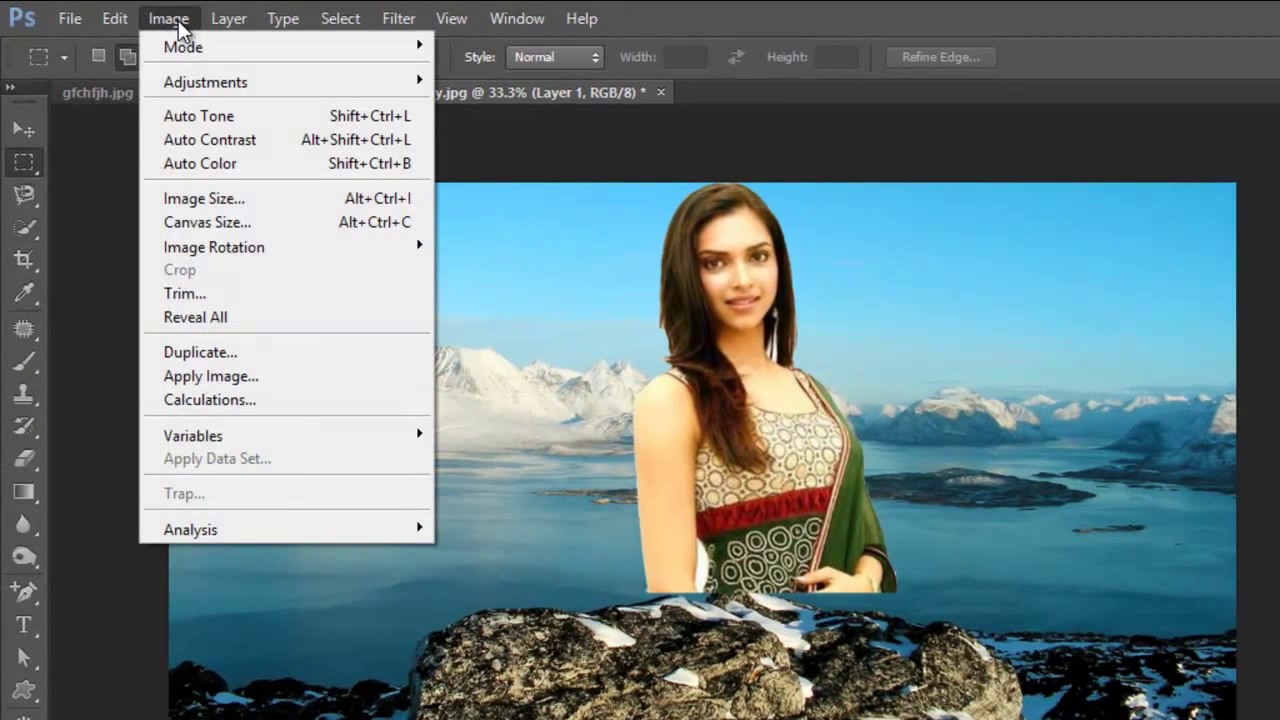
mouse_move(123, 20)
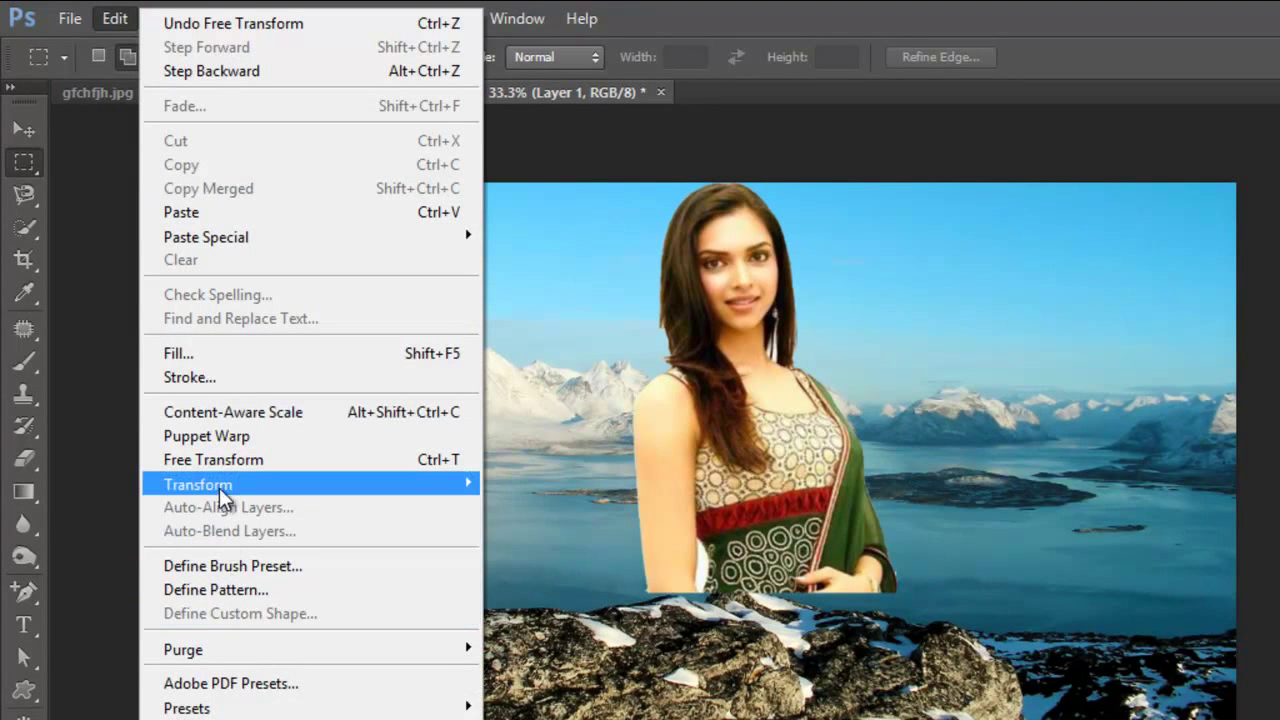
mouse_move(222, 497)
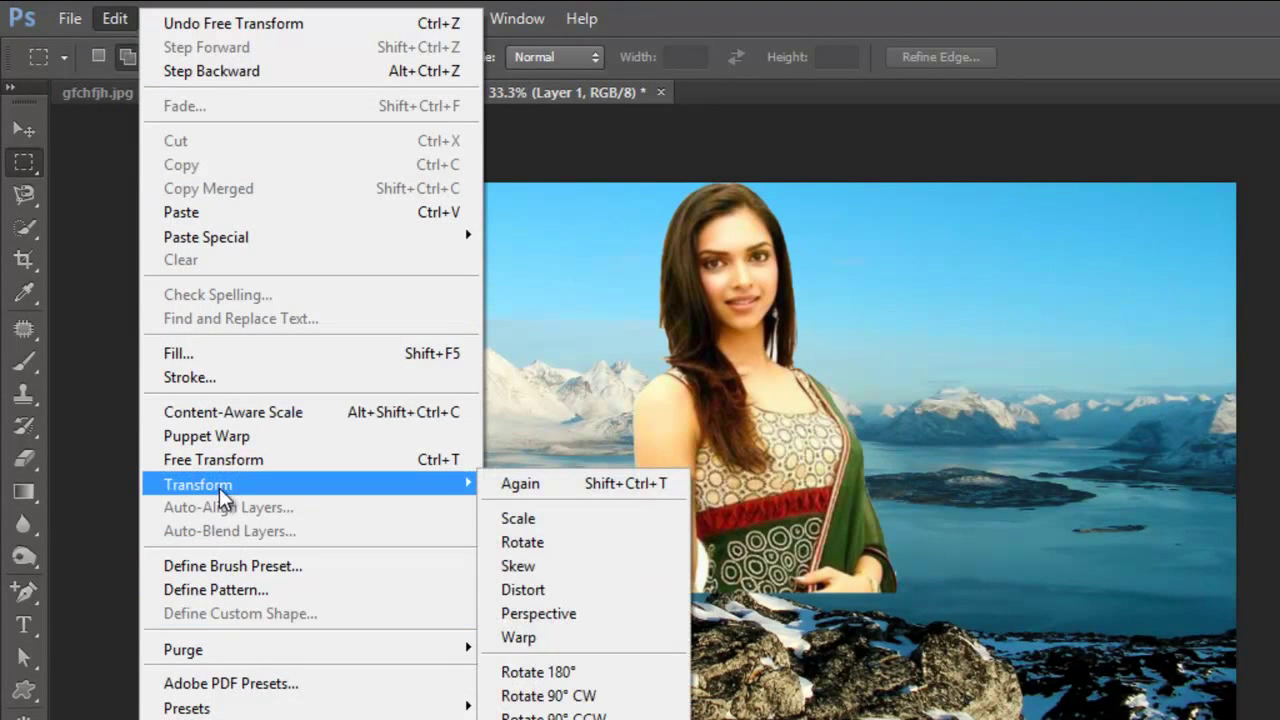
click(98, 242)
Step: Move the woman's layer to the left side of the scenery, beside the foreground rock
click(22, 130)
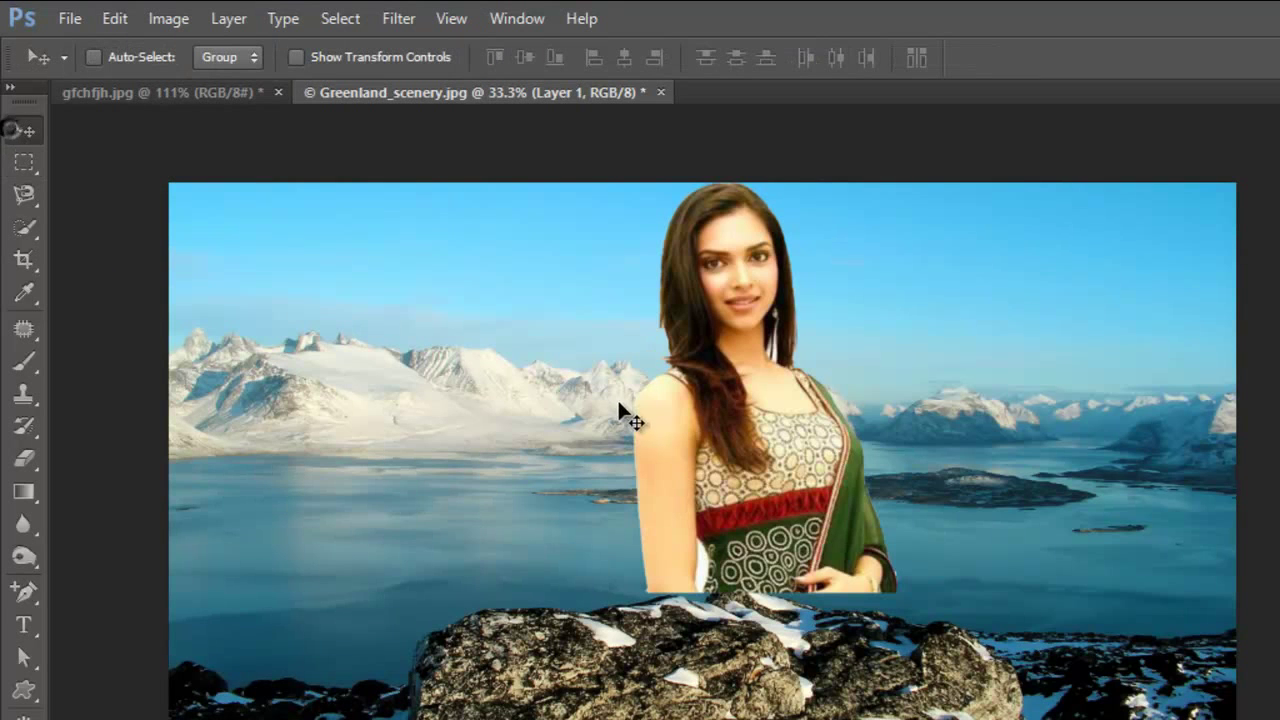
drag(745, 439, 365, 458)
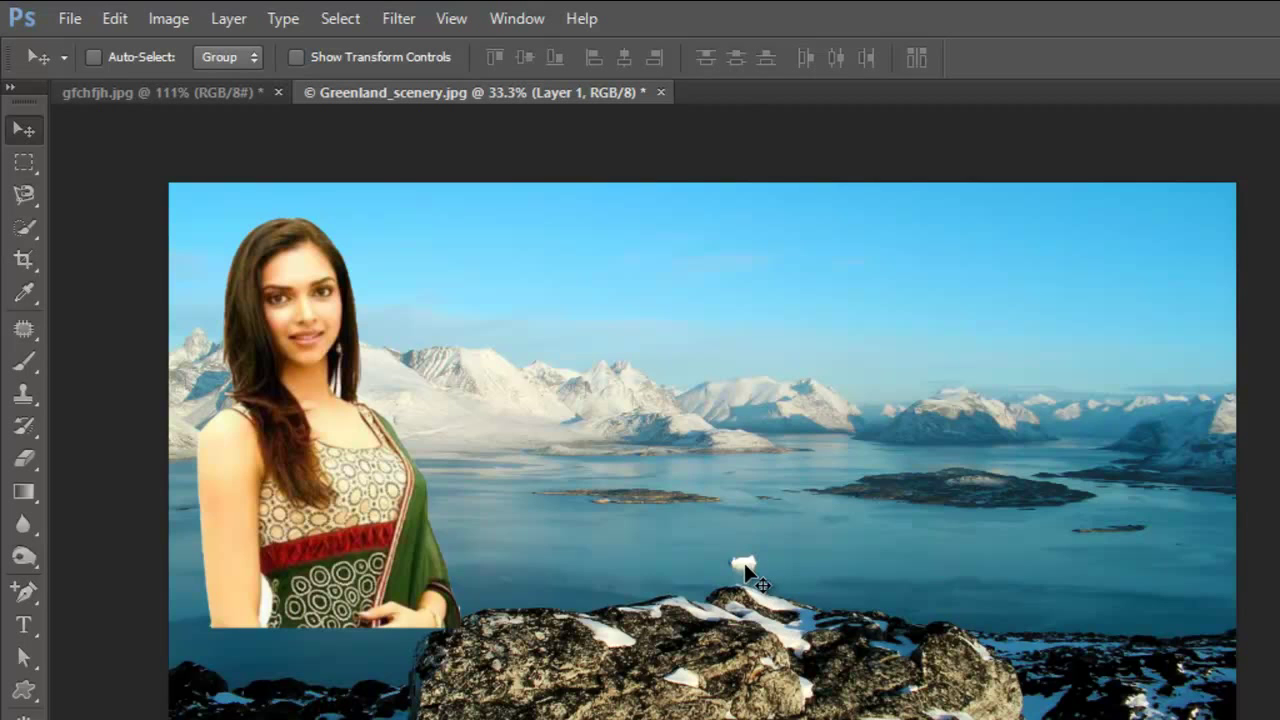
Step: Soften the edges all around the woman's cutout using the Blur tool with a 67 px brush
click(19, 520)
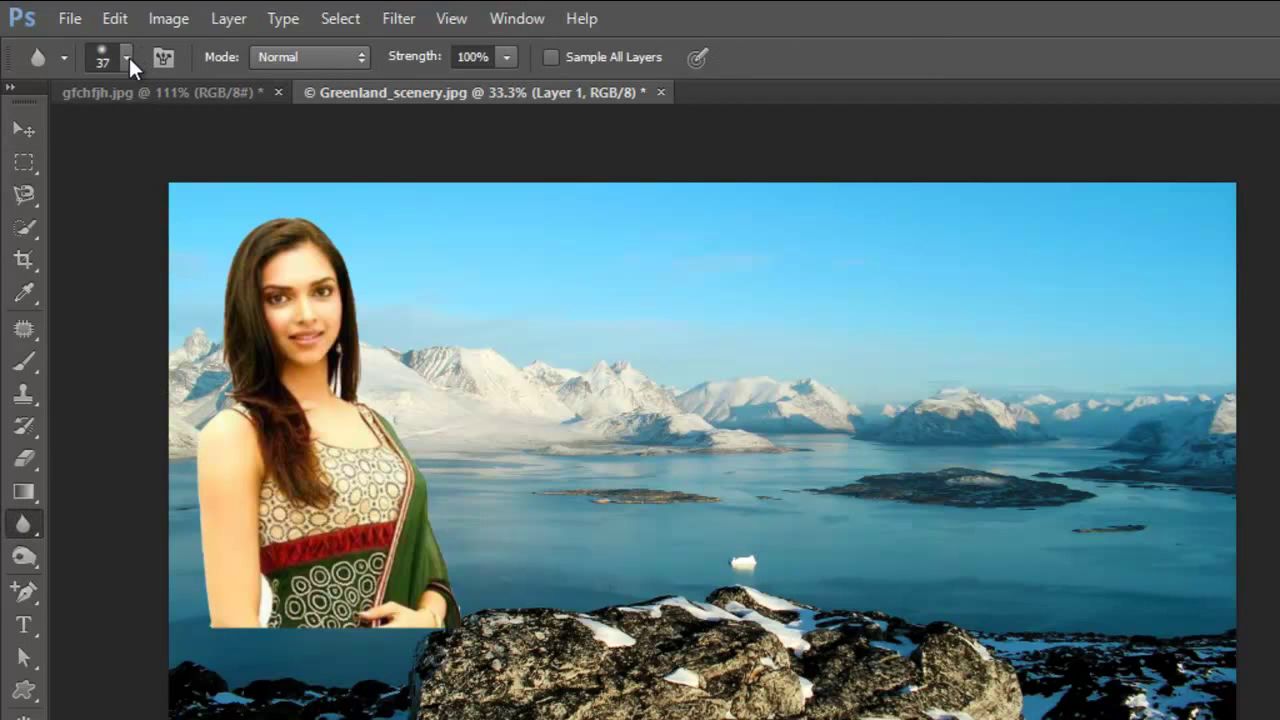
click(127, 57)
click(117, 131)
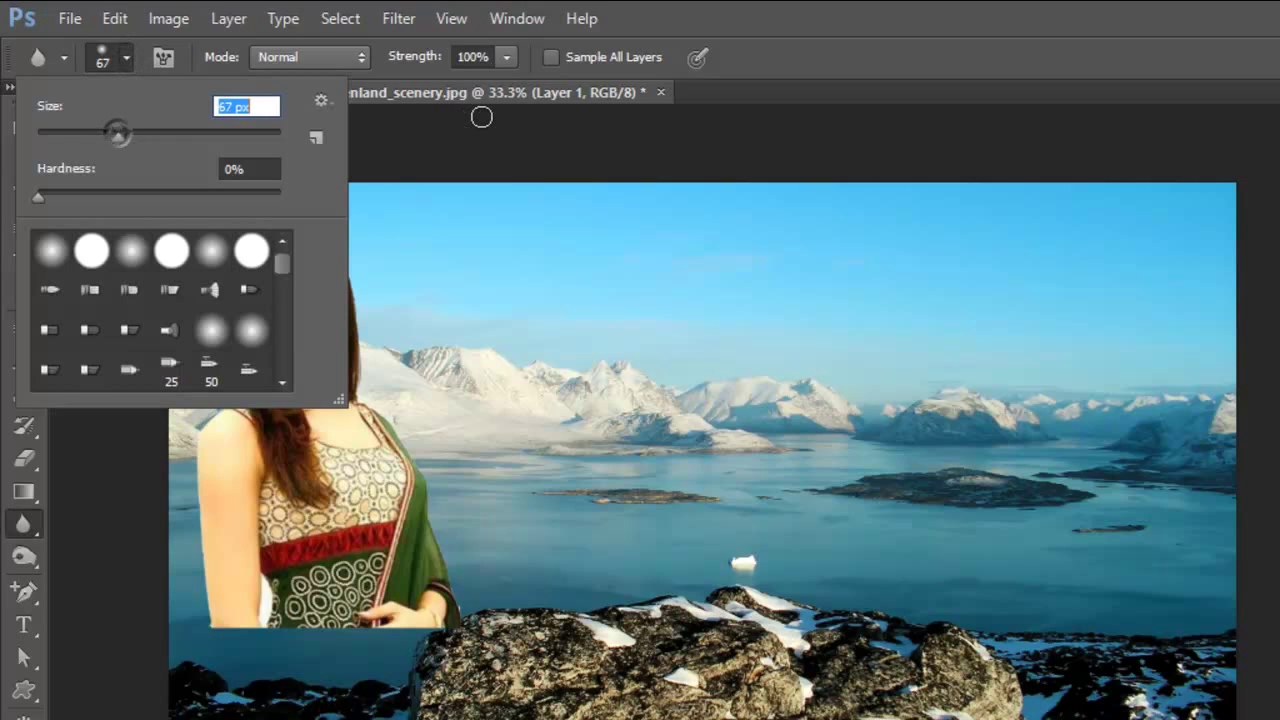
key(Return)
drag(196, 441, 203, 640)
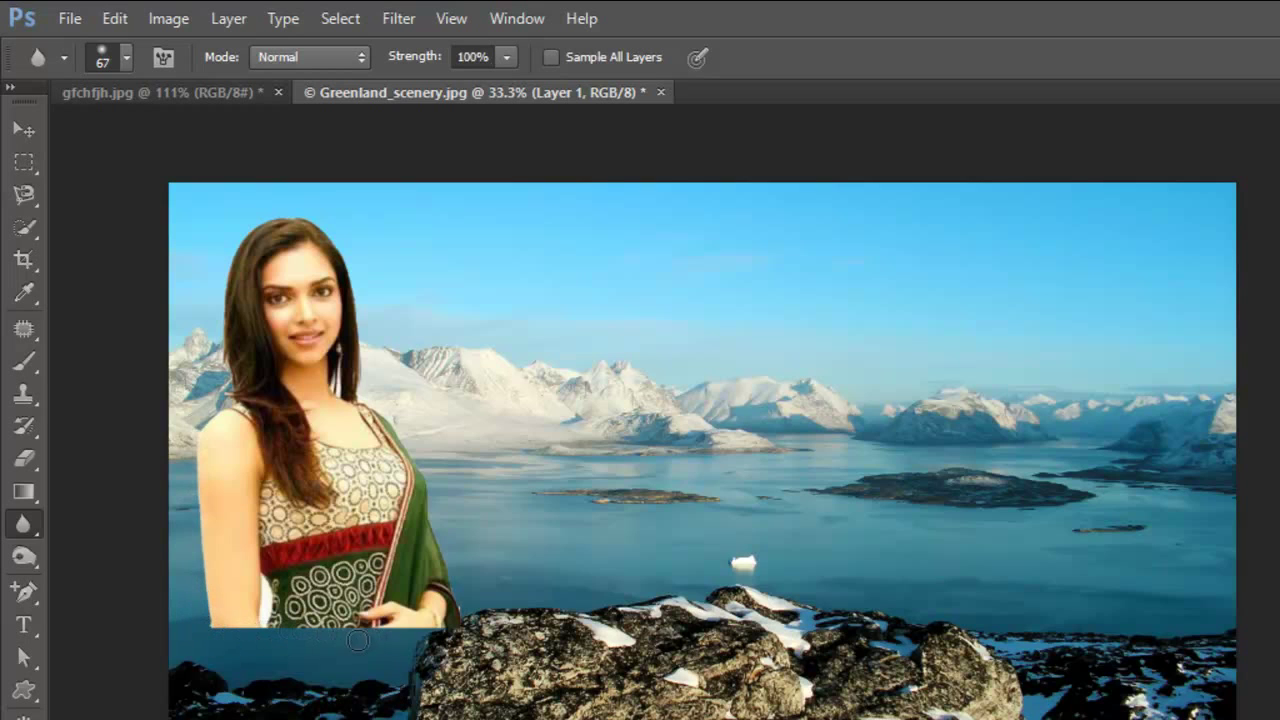
mouse_move(386, 639)
mouse_down()
mouse_move(459, 611)
mouse_move(459, 591)
mouse_move(395, 412)
mouse_move(356, 395)
mouse_move(368, 352)
mouse_move(345, 245)
mouse_move(299, 211)
mouse_move(232, 251)
mouse_move(246, 239)
mouse_move(218, 301)
mouse_move(214, 360)
mouse_move(212, 330)
mouse_move(236, 407)
mouse_move(204, 425)
mouse_move(199, 453)
mouse_move(192, 442)
mouse_move(209, 640)
mouse_move(199, 608)
mouse_move(245, 622)
mouse_up()
mouse_move(450, 635)
mouse_down()
mouse_move(440, 540)
mouse_move(467, 583)
mouse_up()
mouse_move(421, 486)
mouse_down()
mouse_move(388, 415)
mouse_move(354, 399)
mouse_move(367, 353)
mouse_move(349, 246)
mouse_move(292, 218)
mouse_move(247, 234)
mouse_move(254, 218)
mouse_move(231, 264)
mouse_move(267, 228)
mouse_up()
drag(225, 293, 233, 268)
mouse_move(223, 334)
mouse_down()
mouse_move(227, 389)
mouse_move(198, 452)
mouse_move(187, 581)
mouse_move(220, 650)
mouse_up()
Step: Switch to gfchfjh.jpg, clear the selection around the woman and activate the Magic Wand tool
click(198, 91)
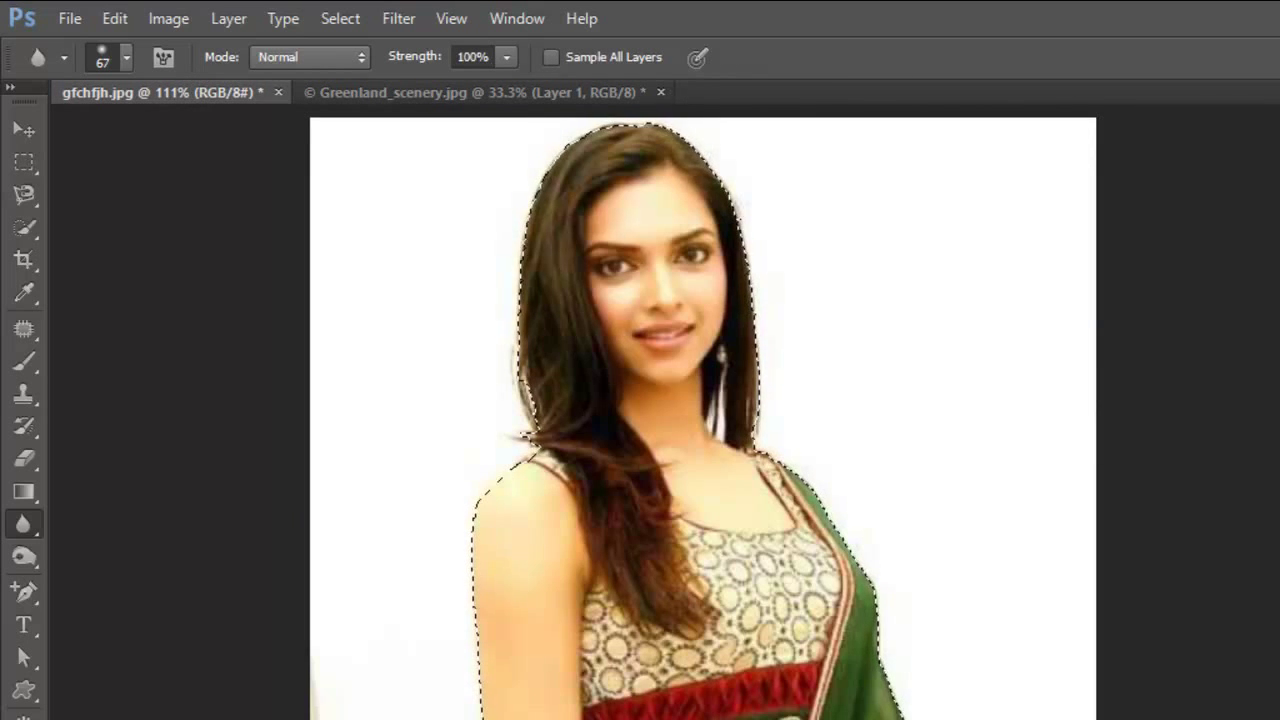
key(ctrl+d)
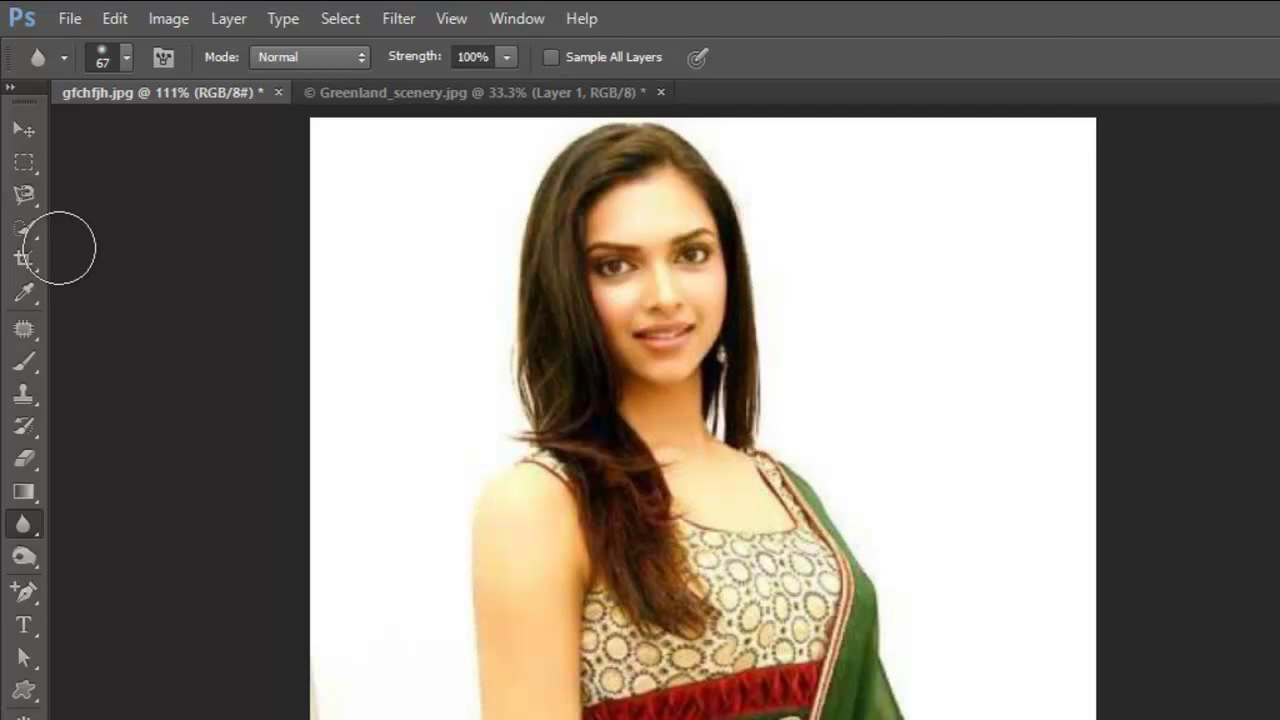
click(24, 227)
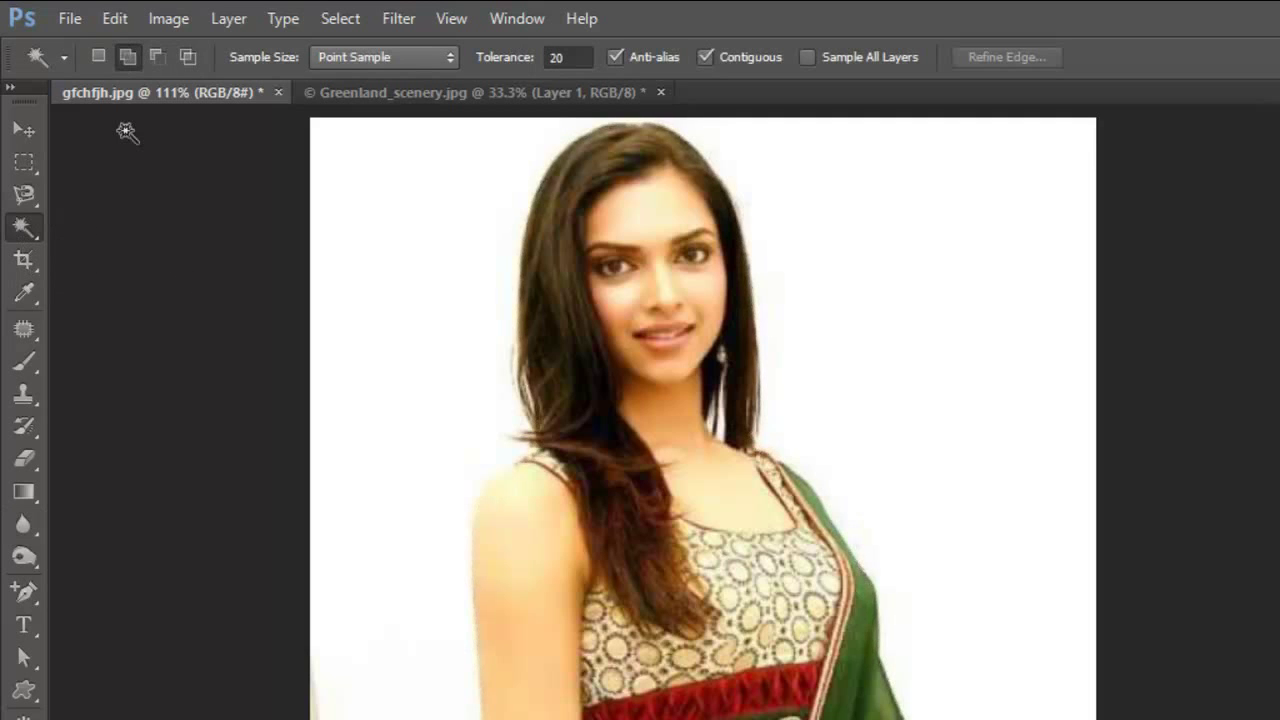
click(30, 225)
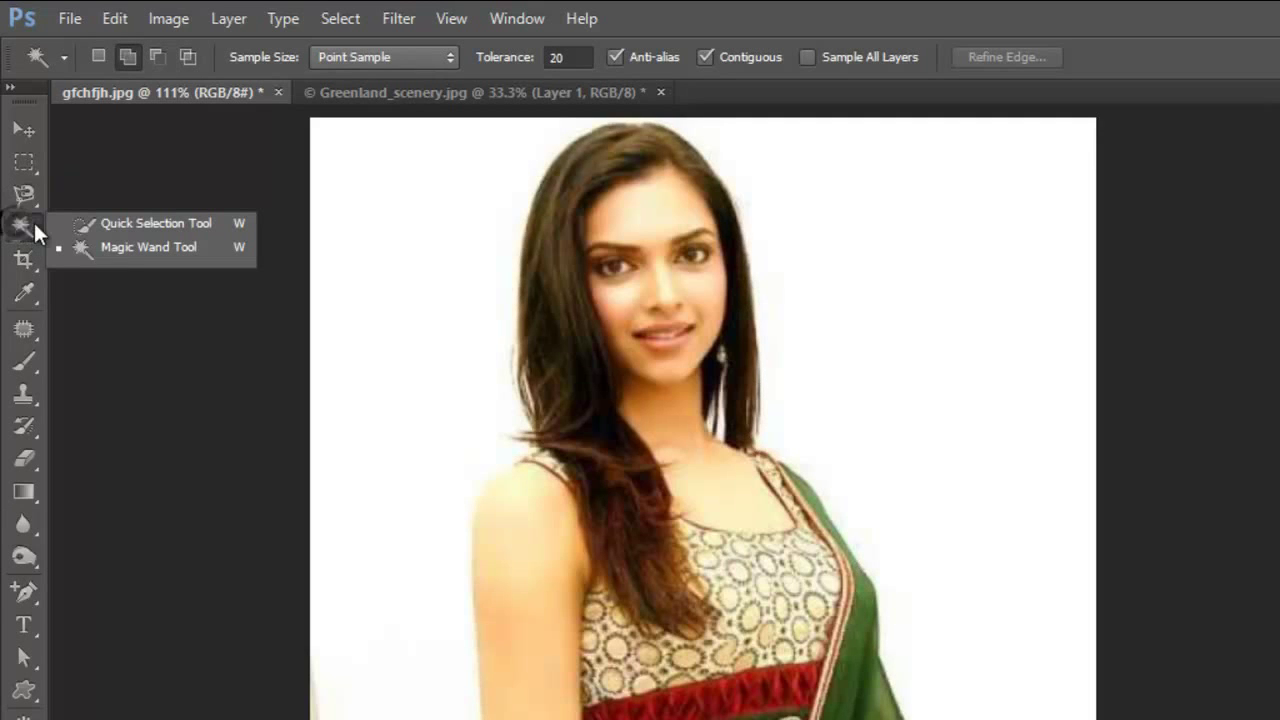
click(127, 250)
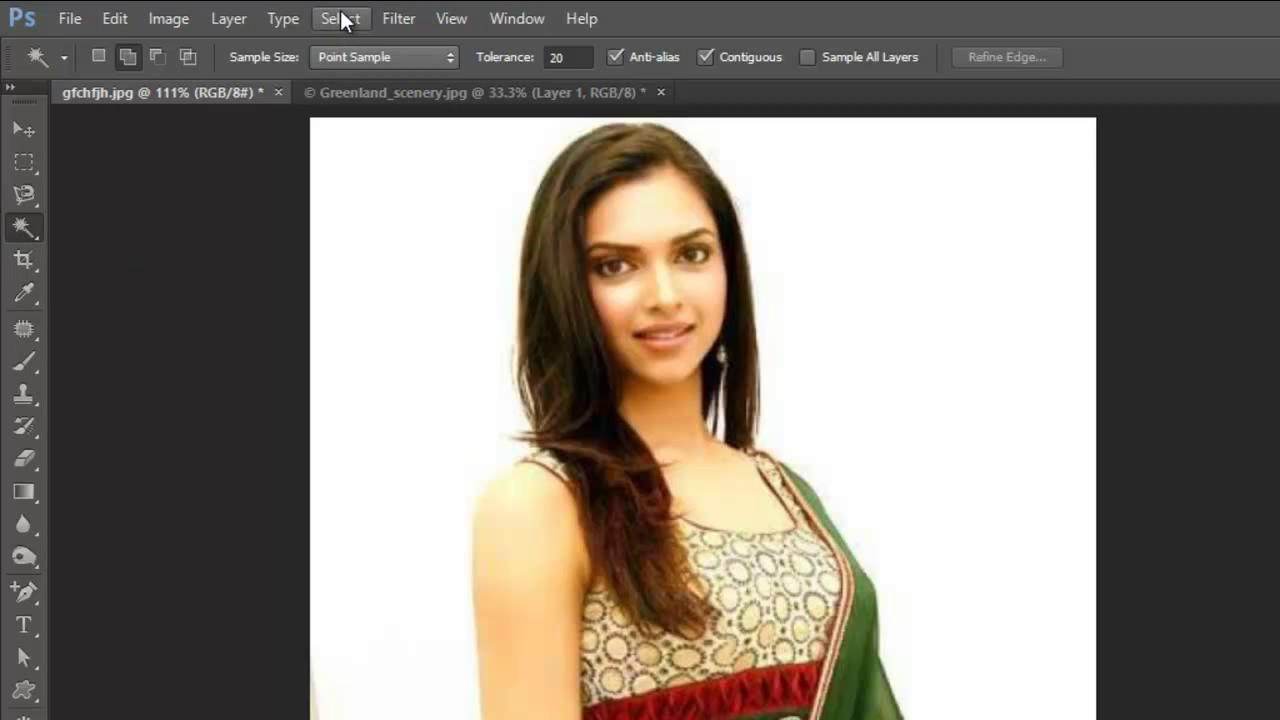
Step: Try selecting the white background on both sides of the woman with a Magic Wand tolerance of 10, then deselect
click(578, 57)
key(BackSpace)
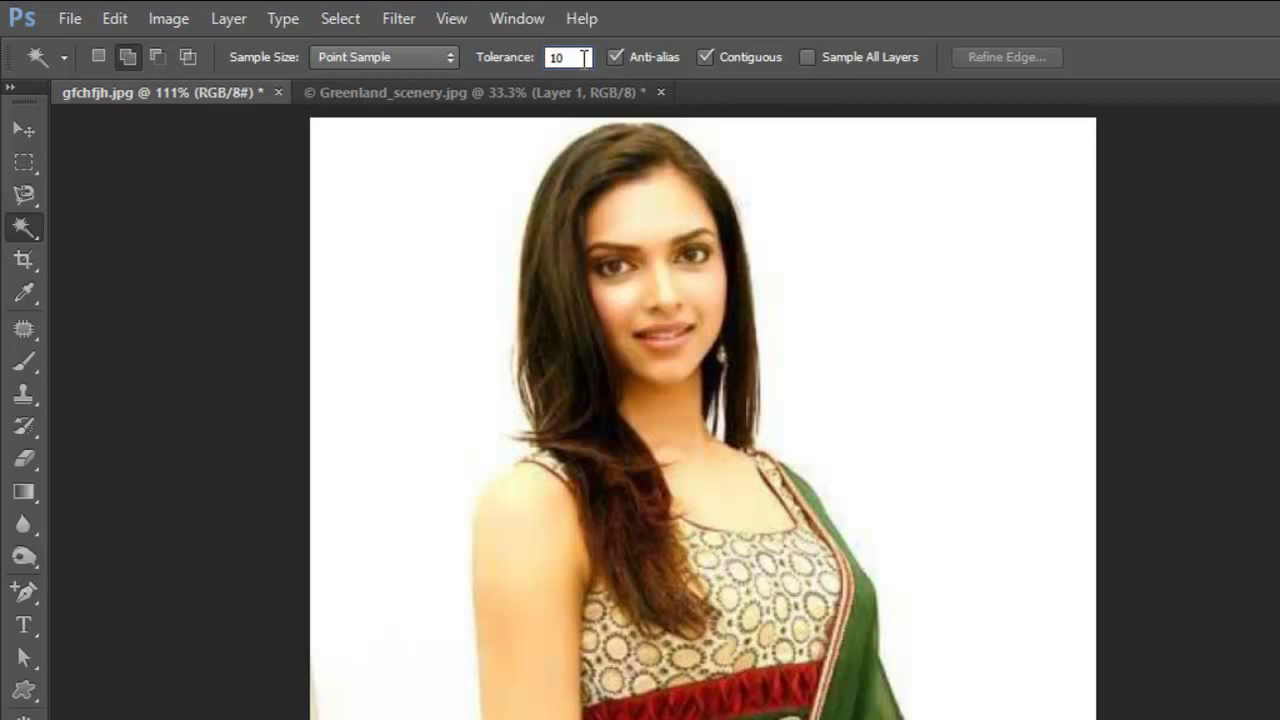
click(366, 203)
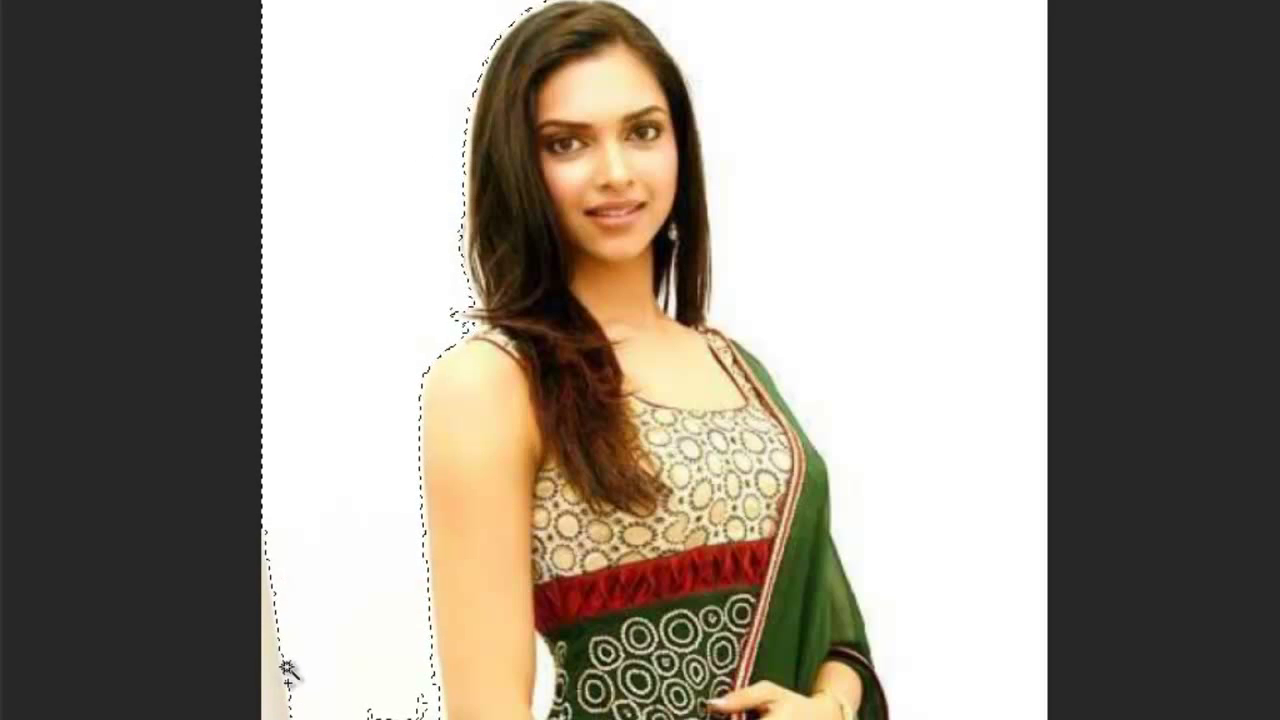
click(903, 330)
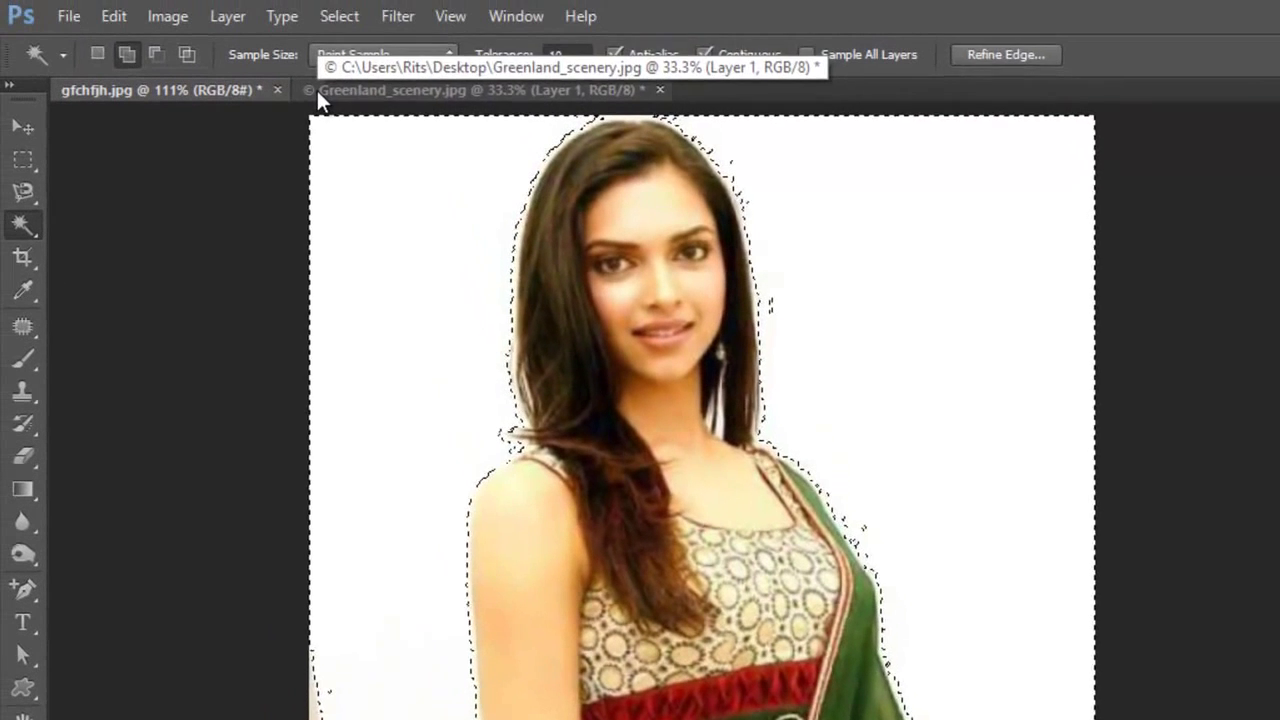
key(ctrl+d)
Step: Set the Magic Wand tolerance to 50 and select the white background around the woman
click(574, 58)
double_click(574, 58)
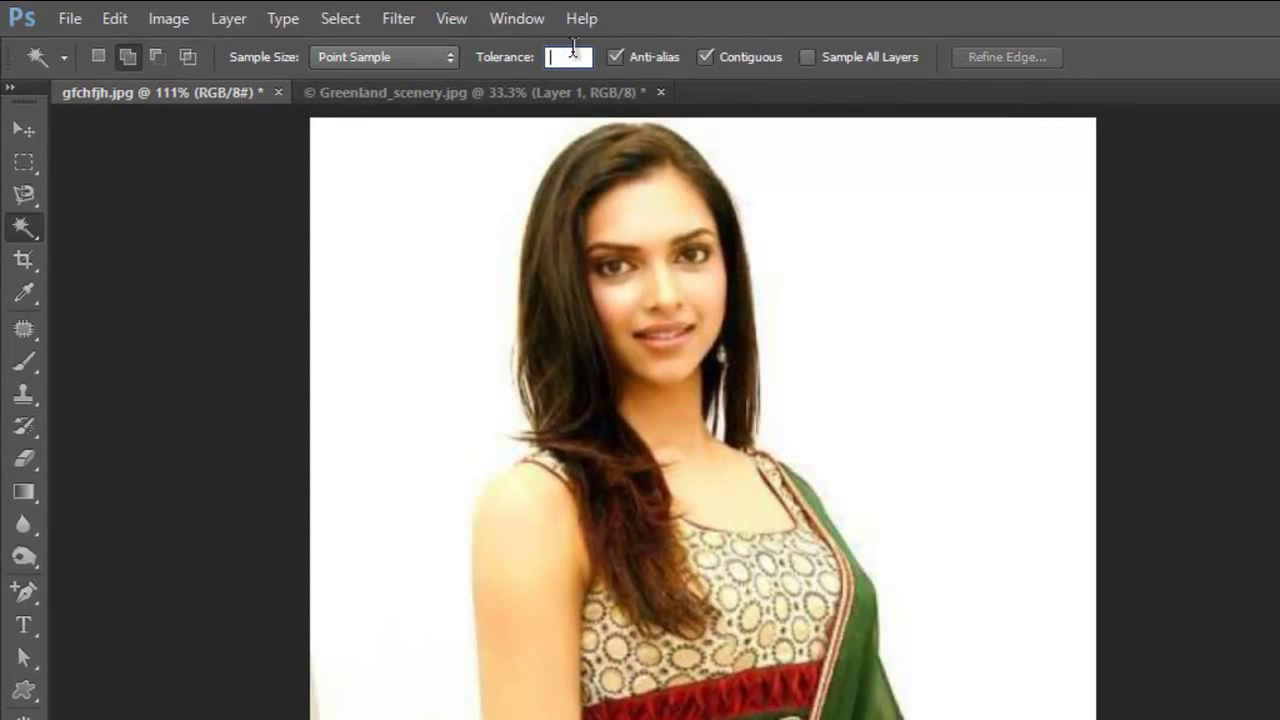
text(50)
click(399, 189)
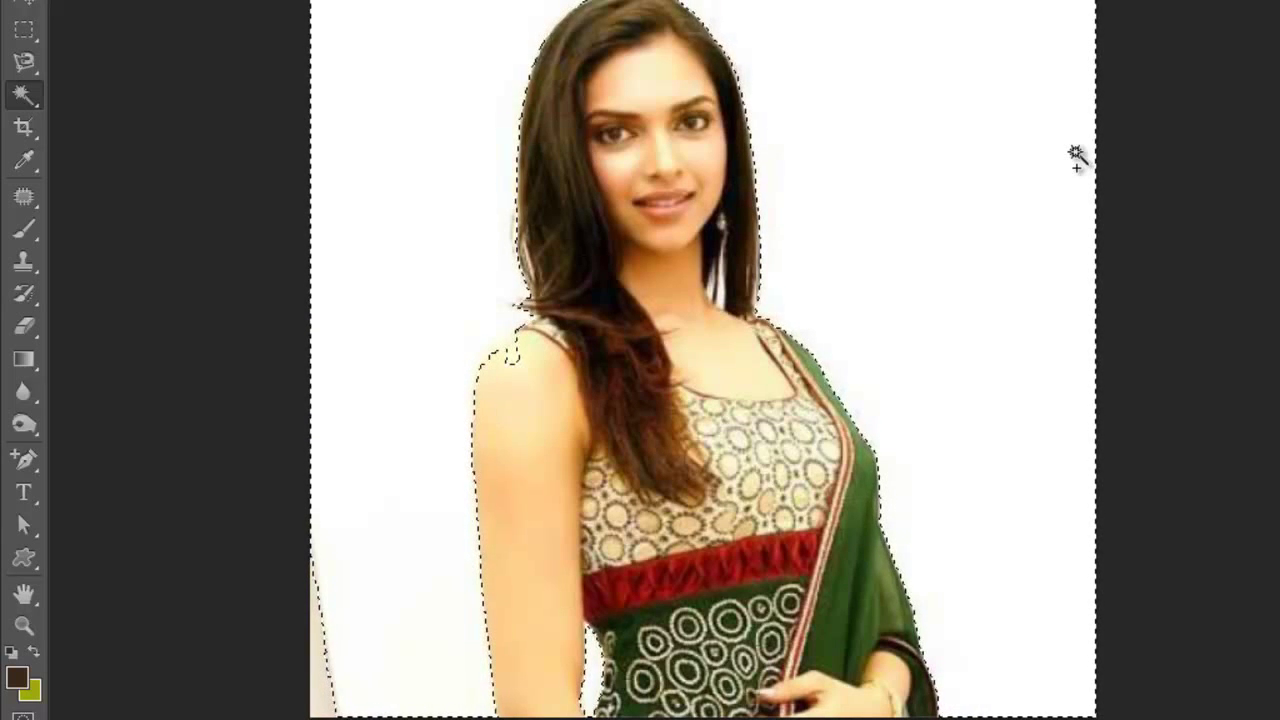
Step: Subtract the wrongly selected patch on the woman's shoulder from the selection using the Elliptical Marquee in subtract mode
click(32, 24)
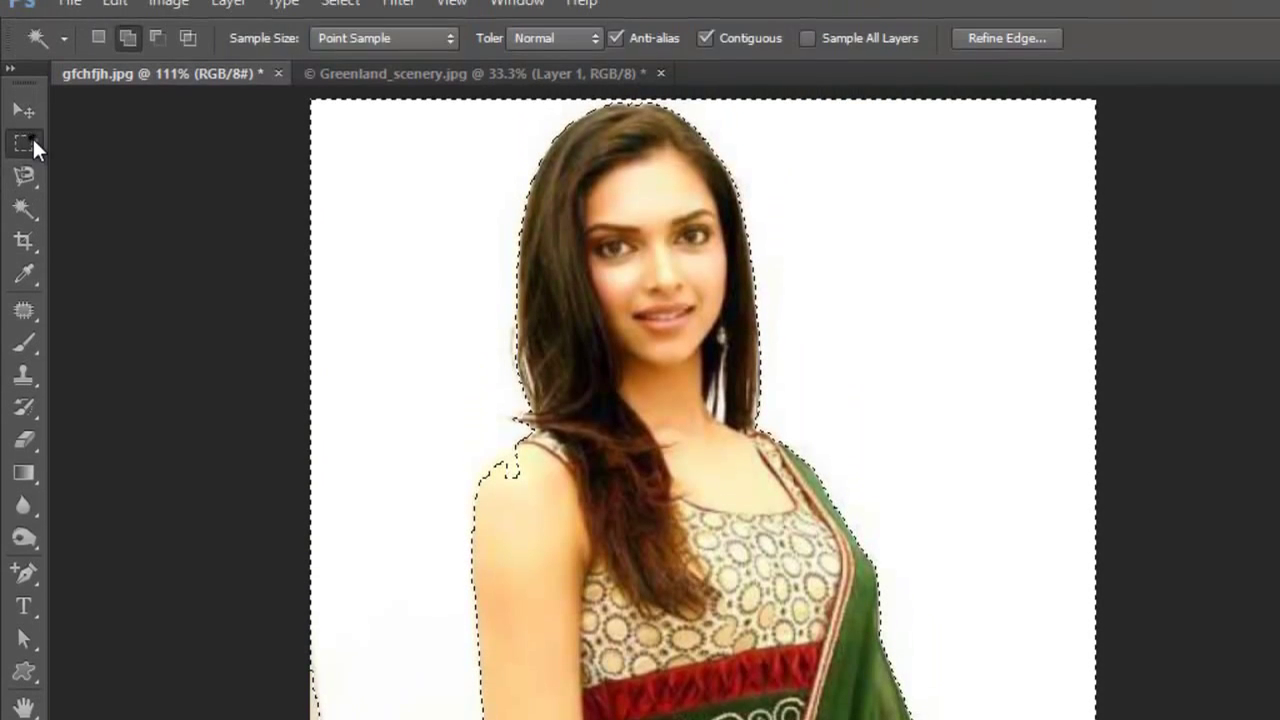
click(157, 55)
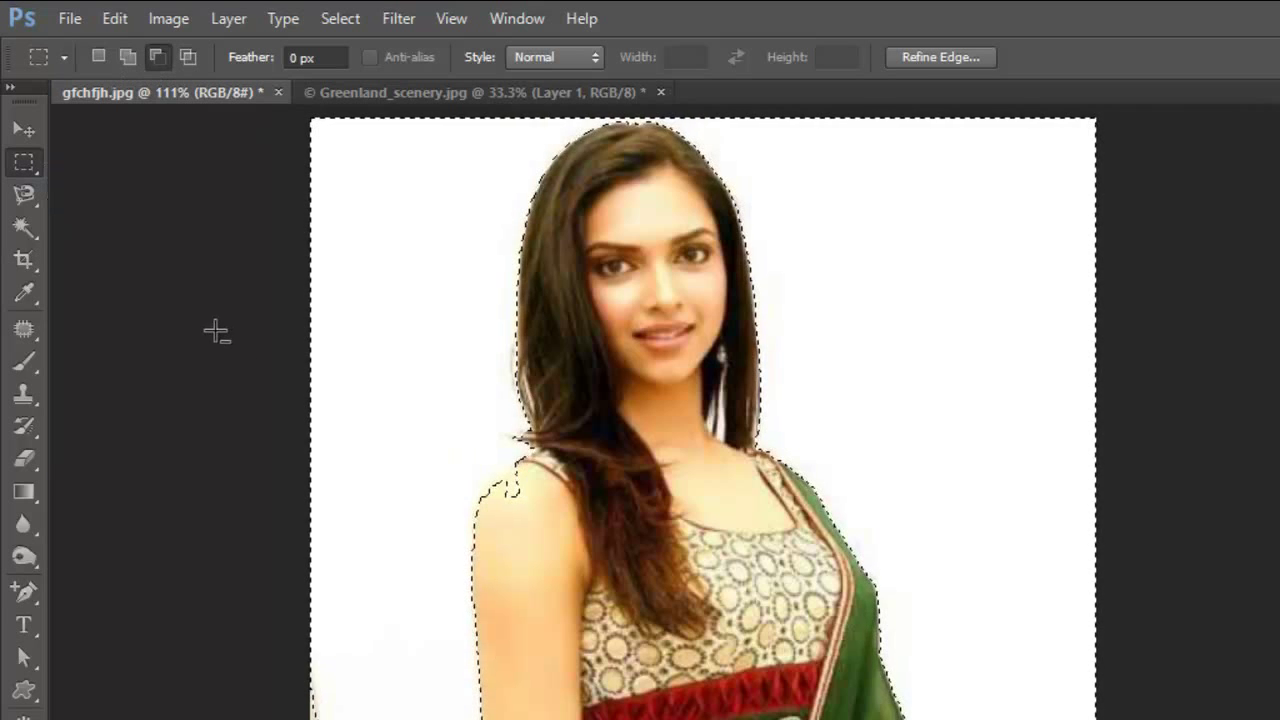
click(24, 165)
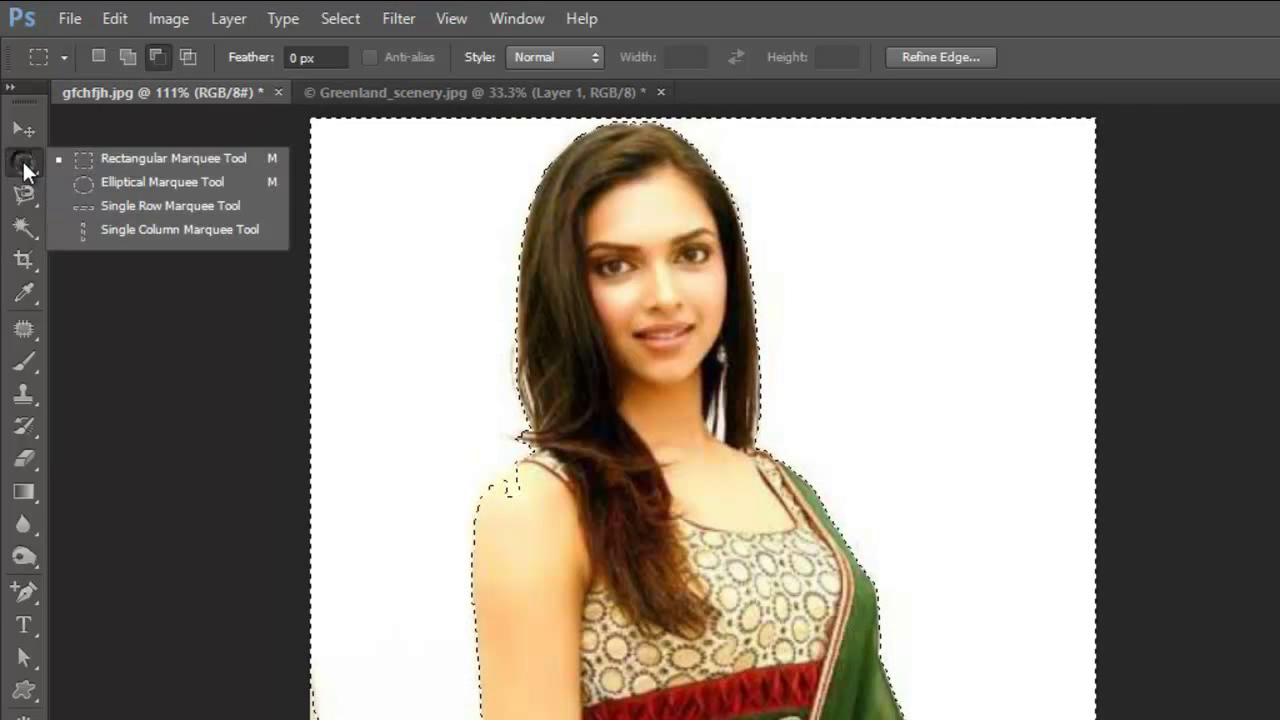
click(90, 182)
drag(558, 307, 493, 368)
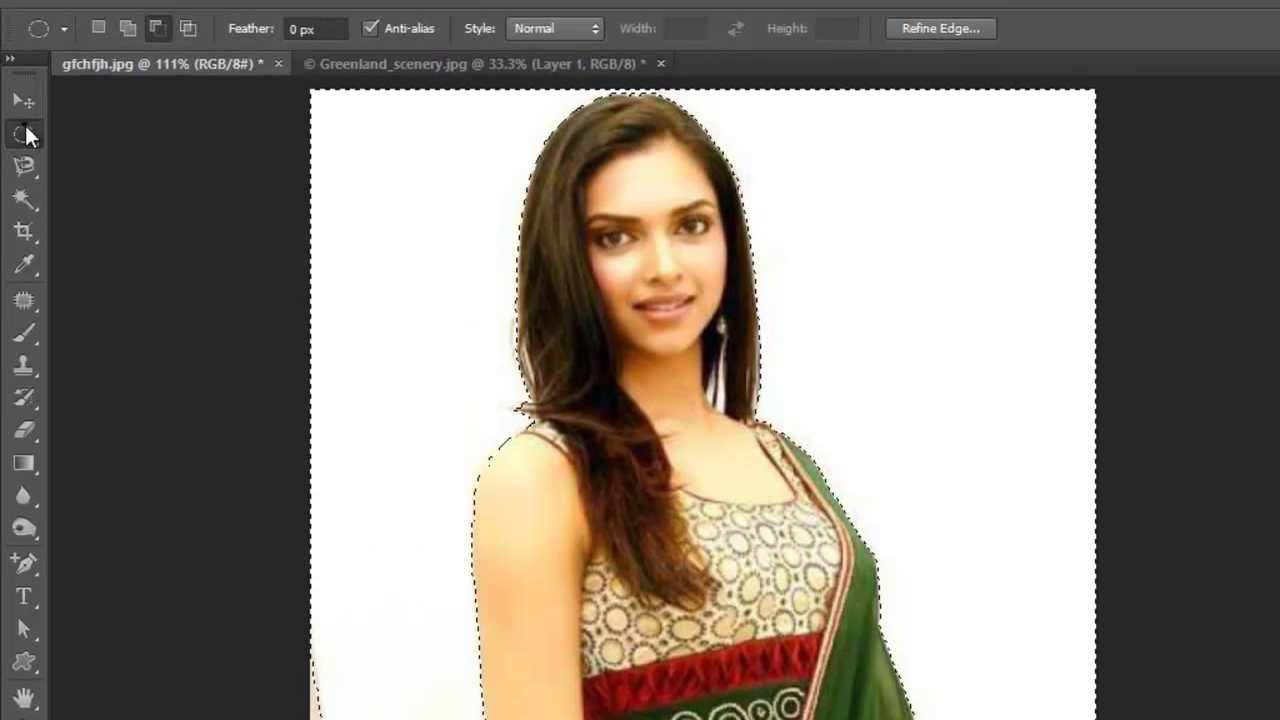
Step: Subtract a narrow rectangle at the photo's lower-left edge from the background selection using the Rectangular Marquee
click(24, 4)
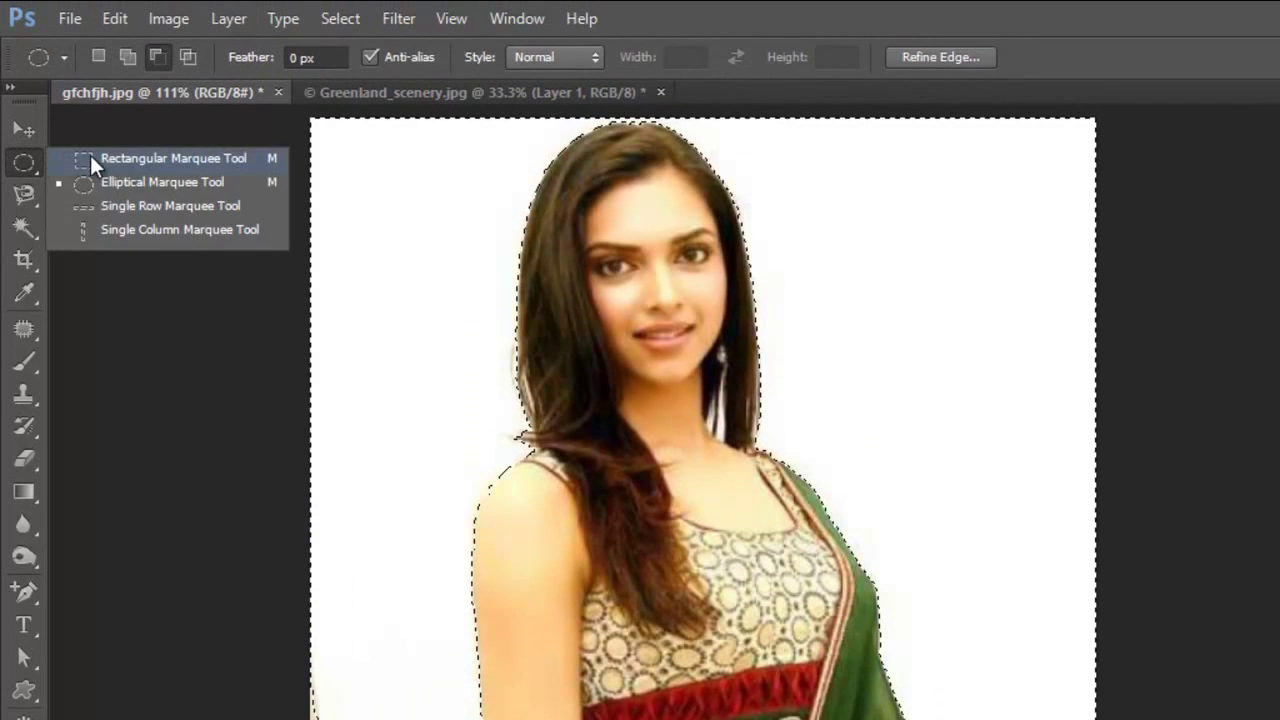
click(90, 158)
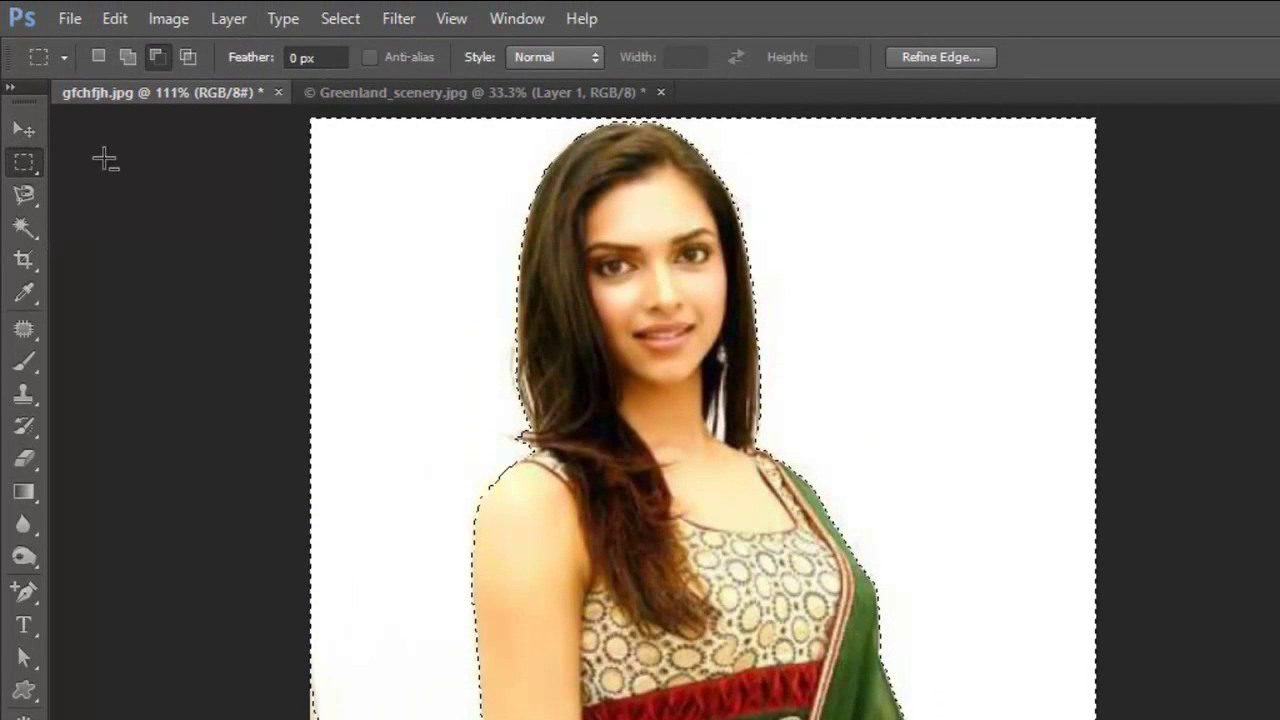
click(160, 55)
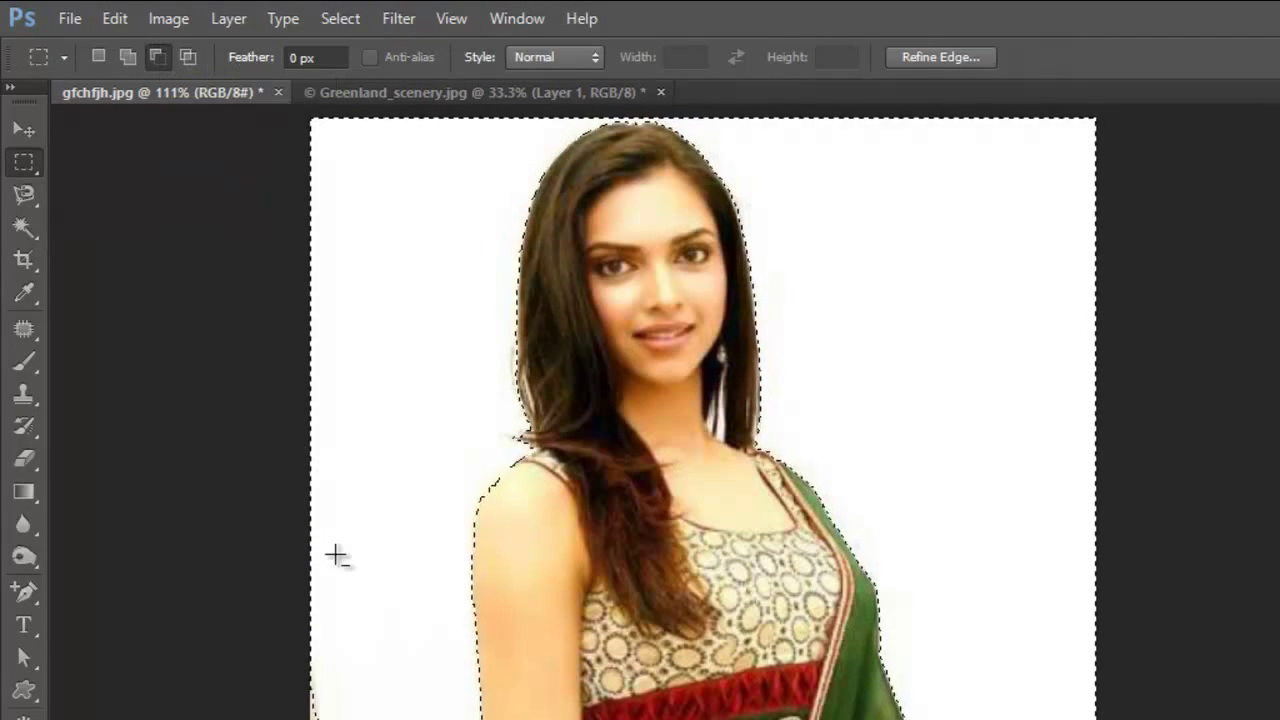
drag(345, 559, 312, 719)
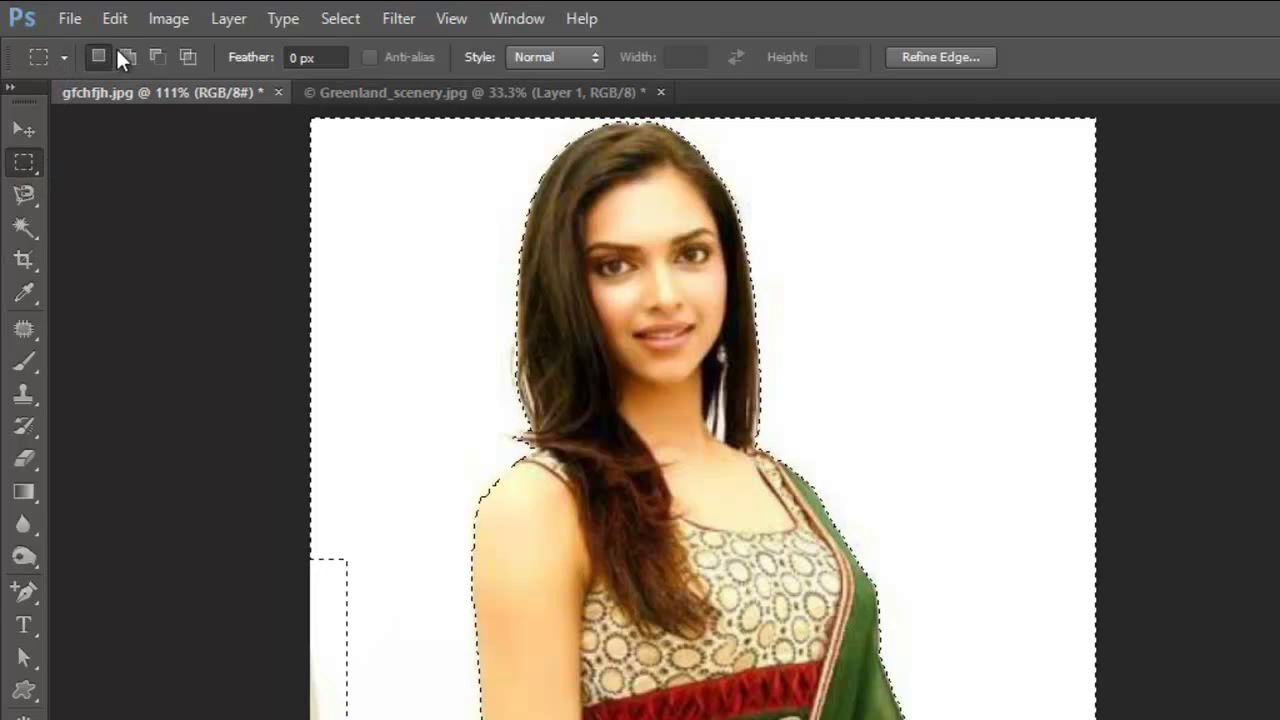
Step: Add the photo's whole lower-left corner, including the grey strip, to the background selection with the Rectangular Marquee in add mode
click(127, 56)
drag(403, 428, 300, 719)
drag(300, 672, 302, 715)
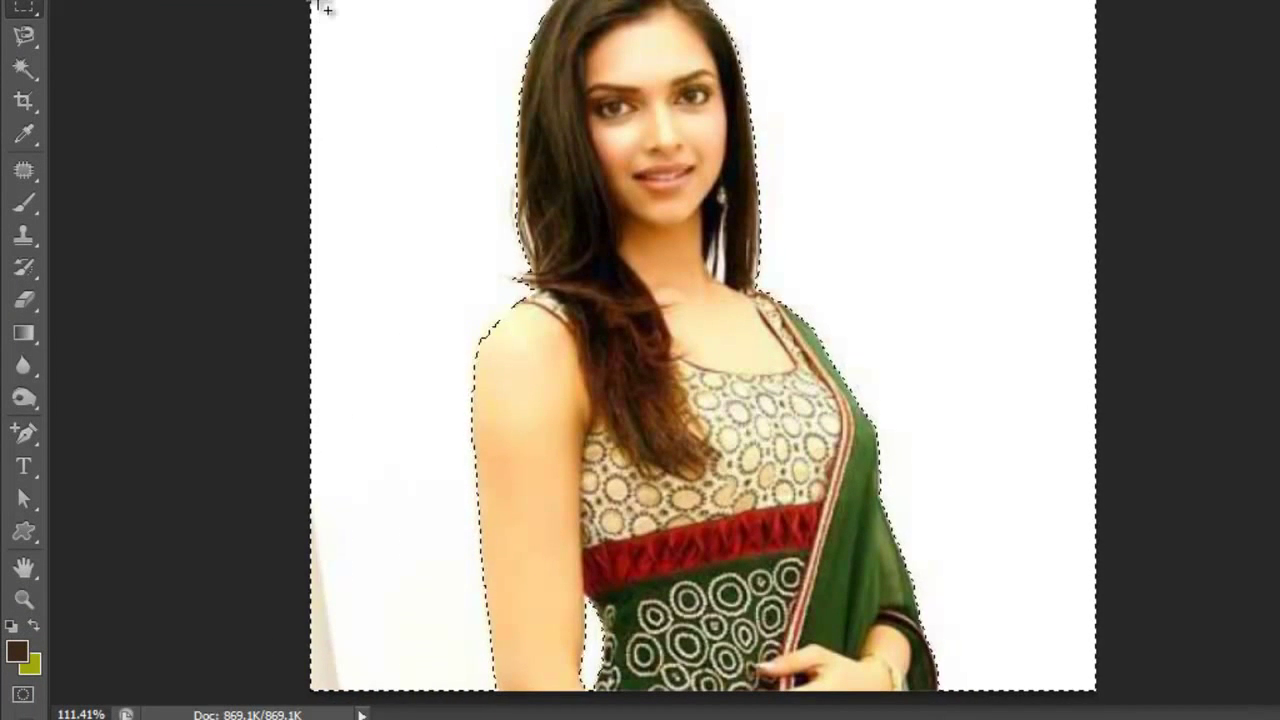
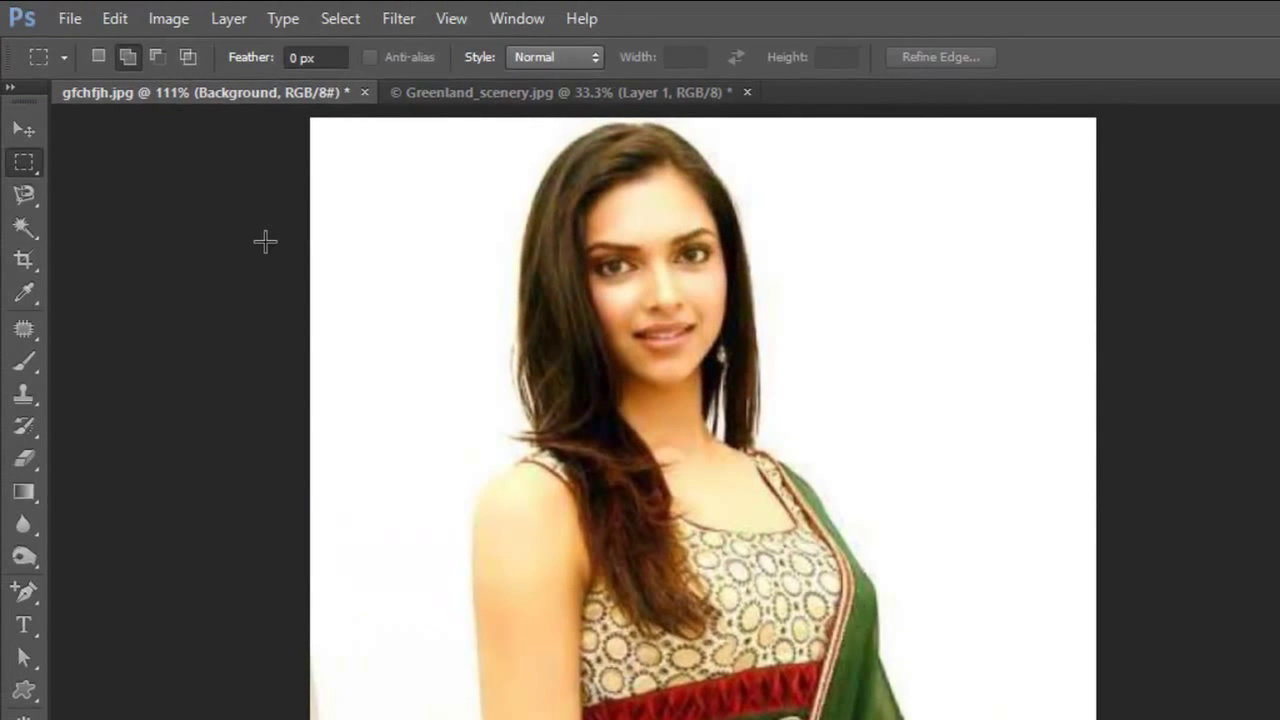
Step: Reselect the last background selection in gfchfjh.jpg and invert it so that the woman is selected
click(340, 18)
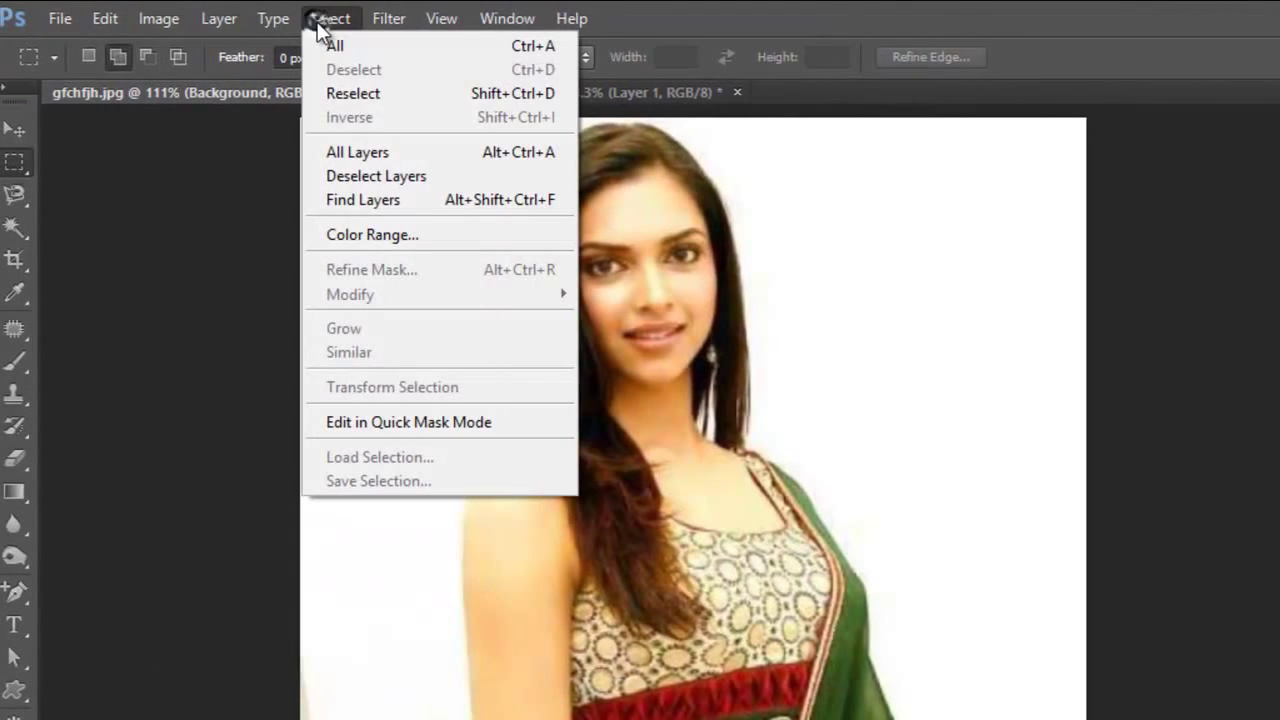
click(368, 91)
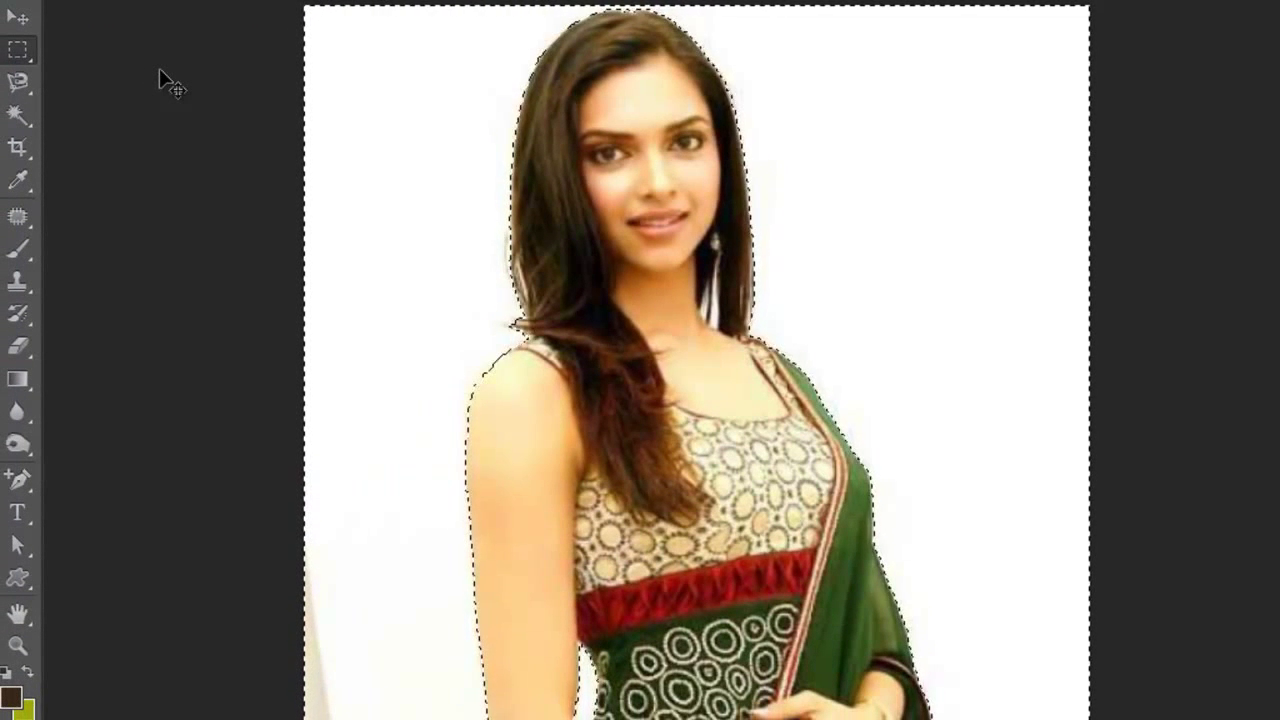
key(ctrl+shift+i)
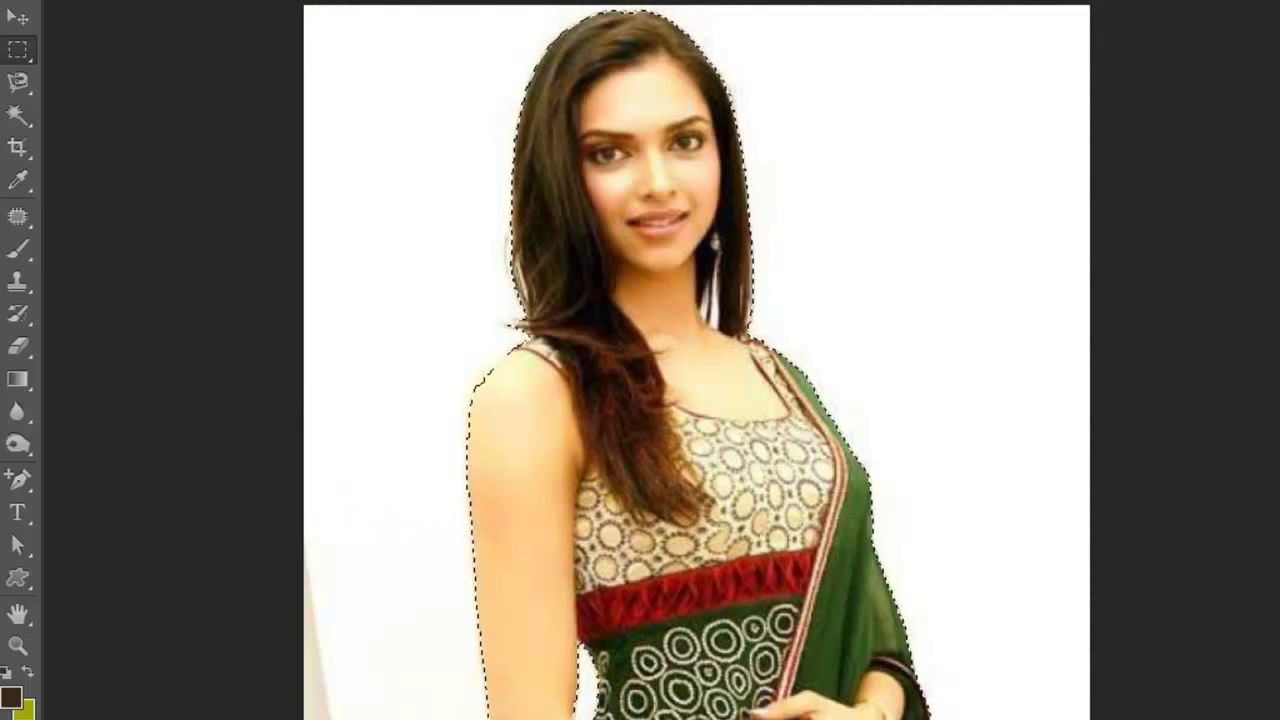
Step: Invert the selection to the background and back to the woman
click(330, 0)
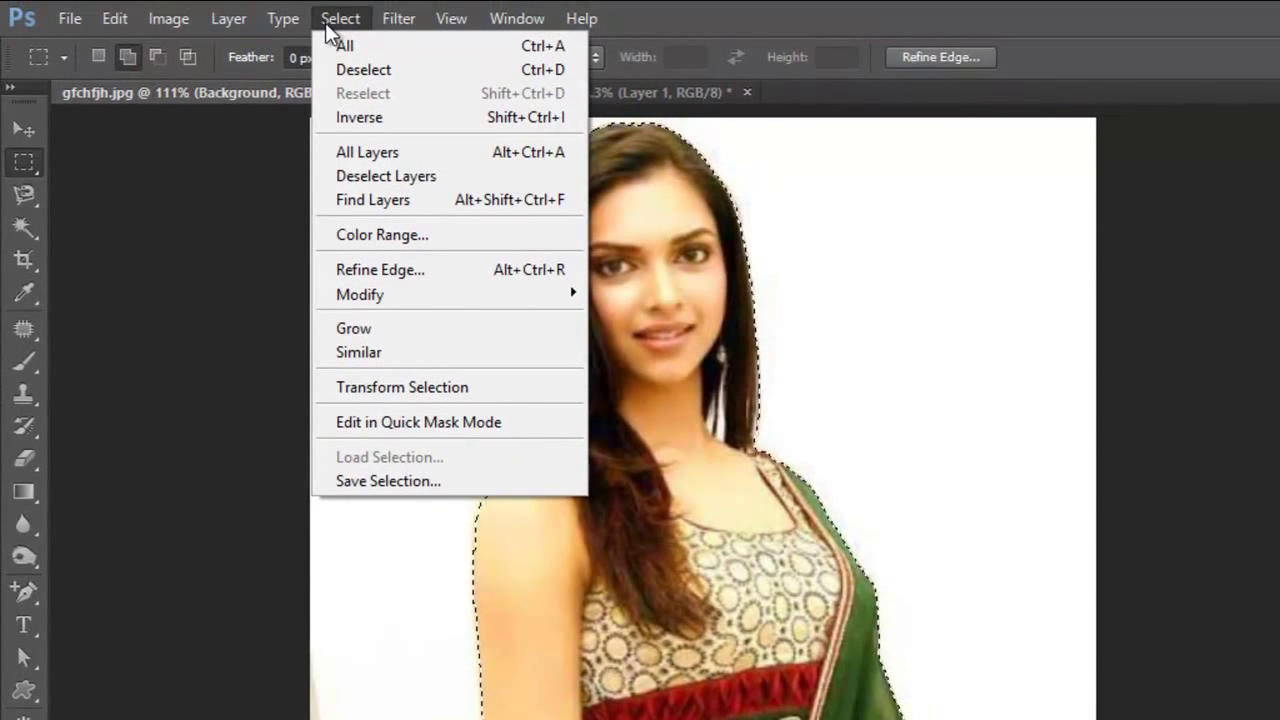
click(389, 118)
key(ctrl+shift+i)
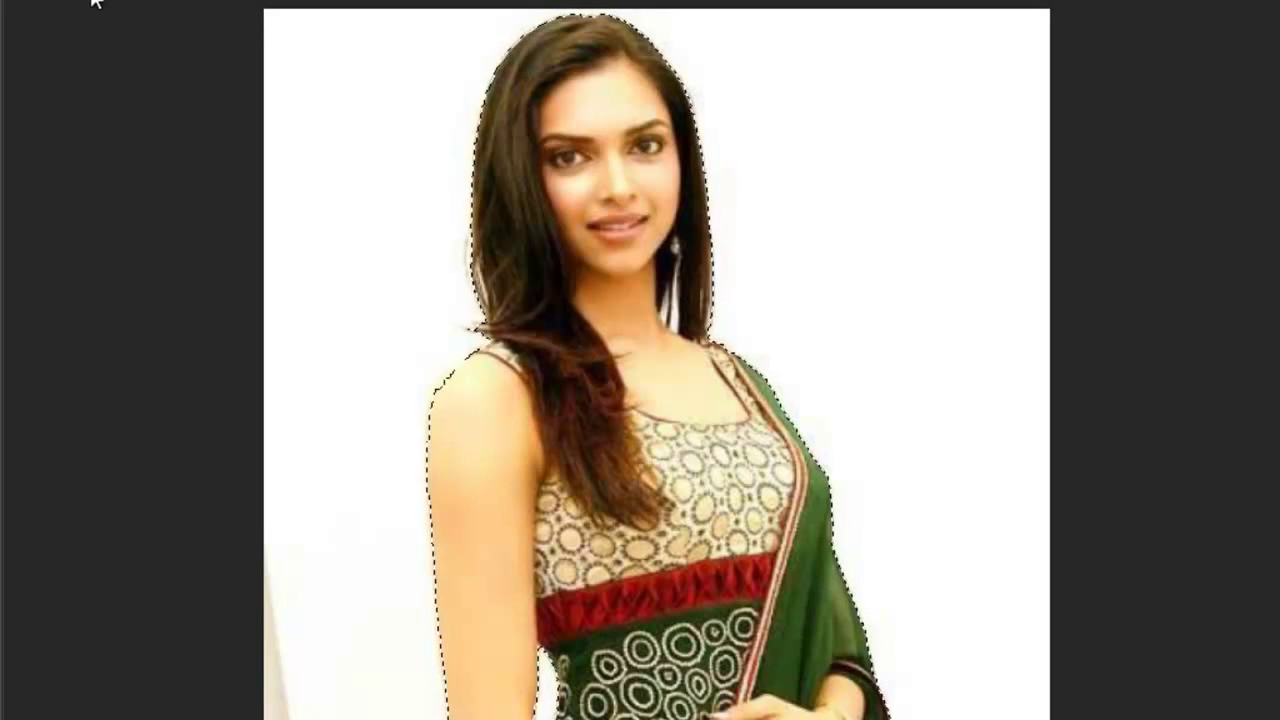
Step: Copy the selected woman into the middle of Greenland_scenery.jpg and enlarge this second cutout proportionally with Free Transform up to the upper edge
click(390, 4)
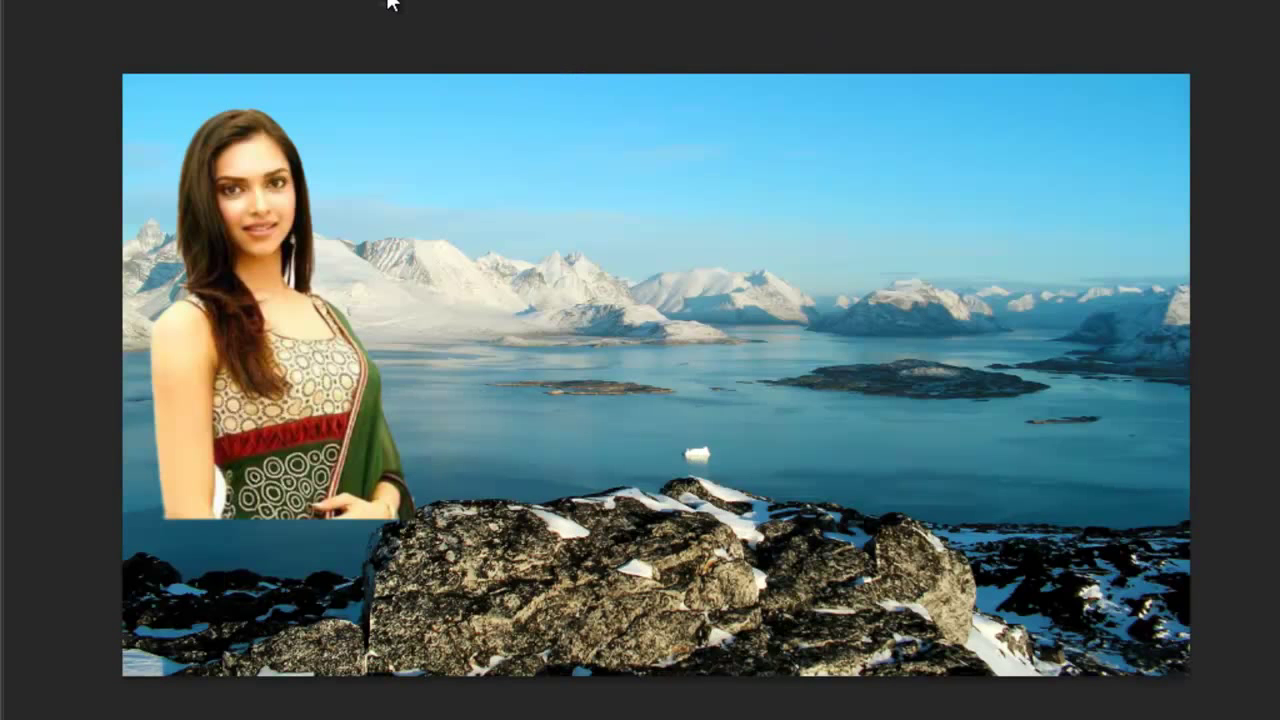
key(ctrl+v)
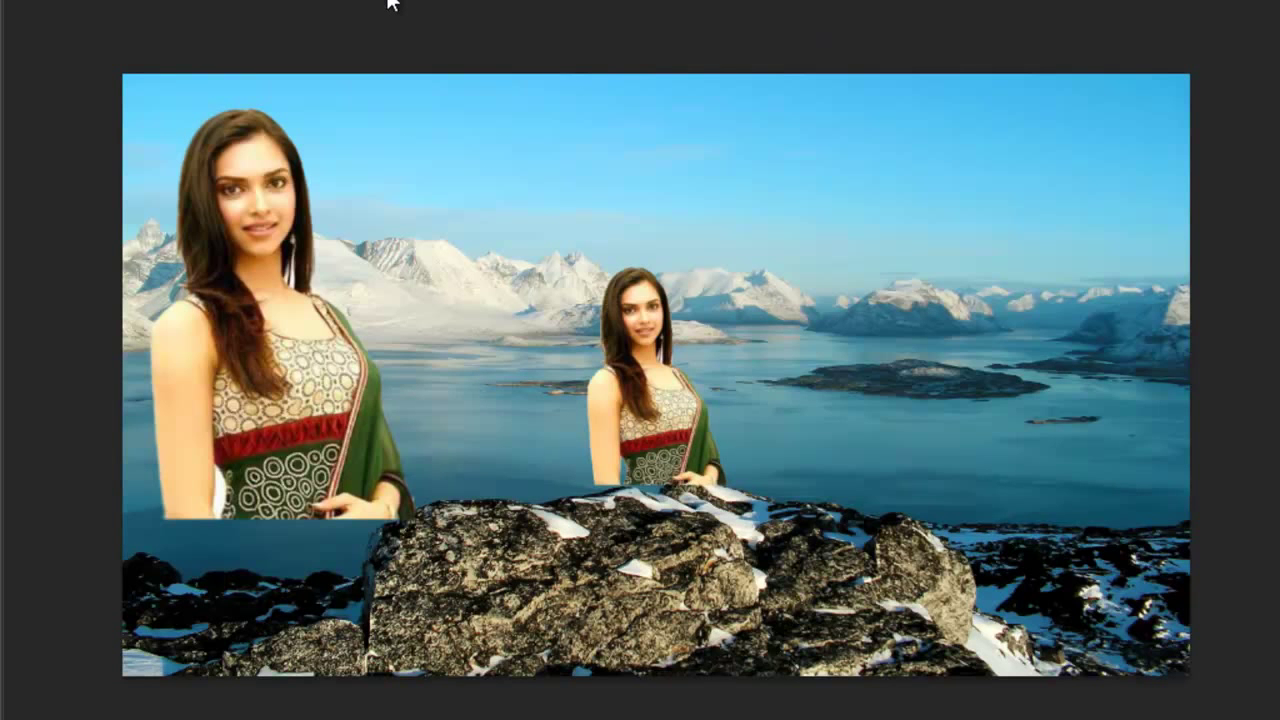
key(ctrl+t)
drag(728, 266, 920, 109)
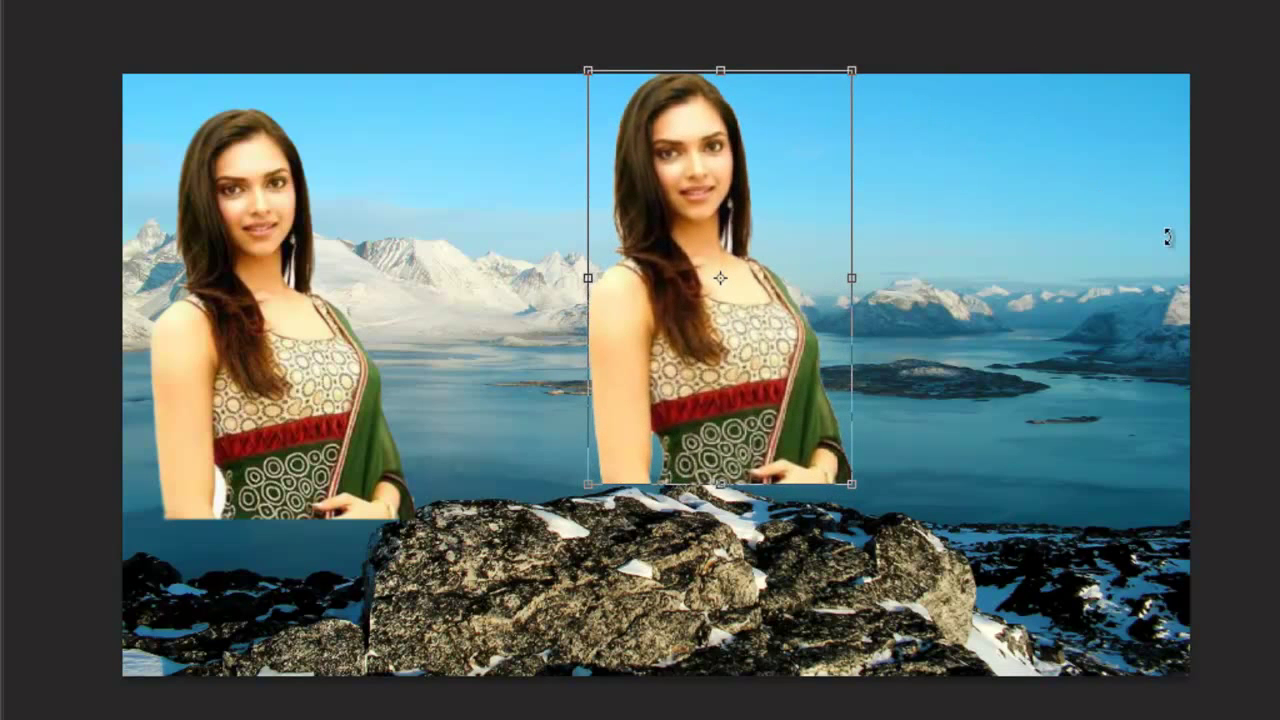
key(Return)
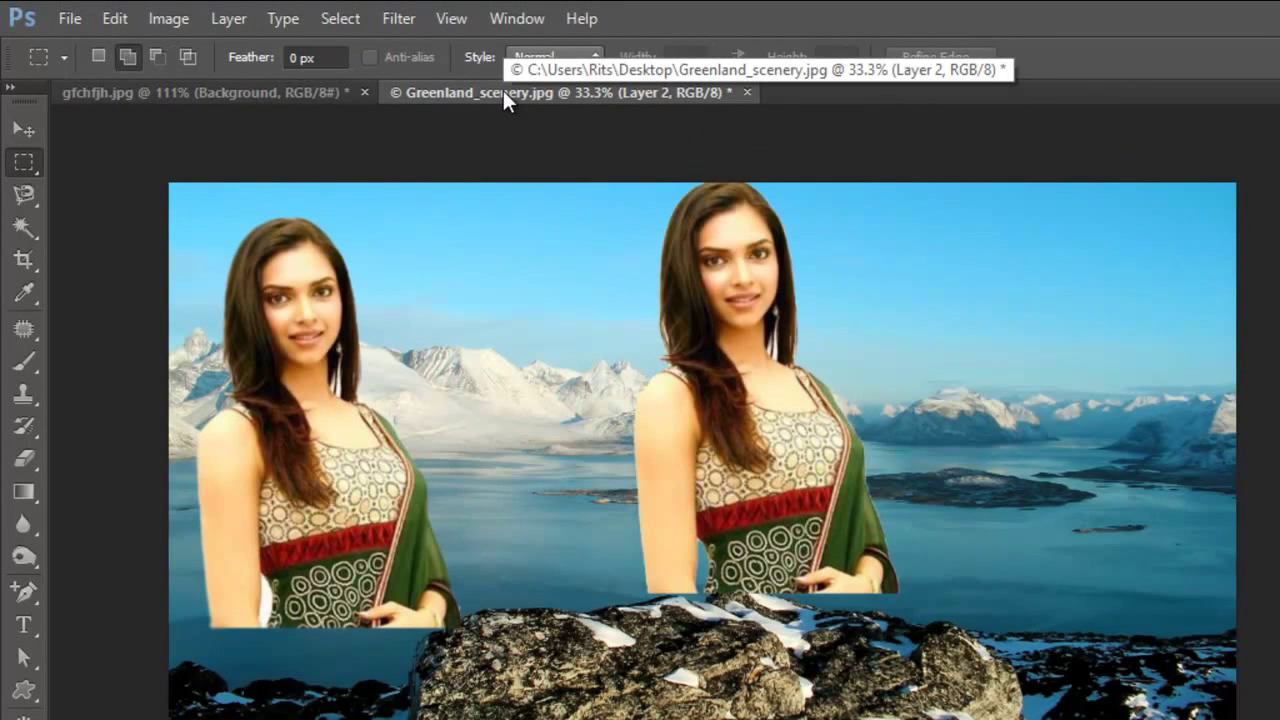
Step: Return to gfchfjh.jpg and feather the woman's selection with a radius of 20 pixels
click(278, 93)
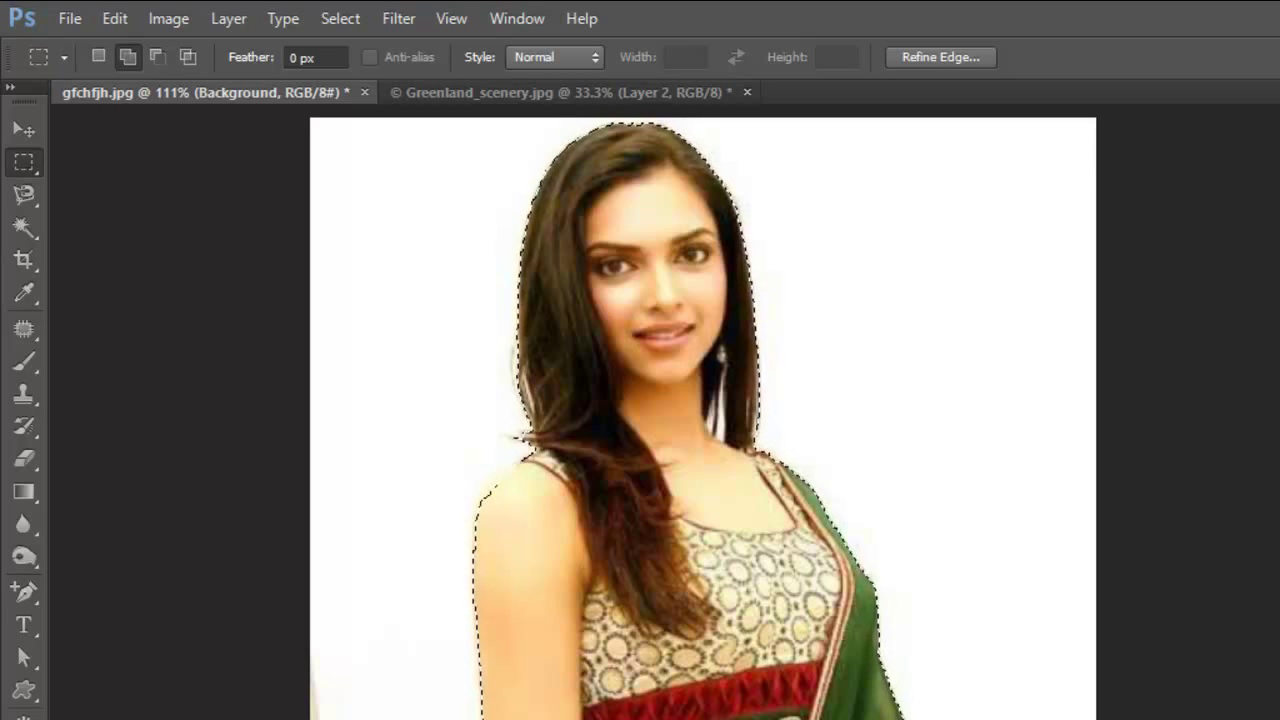
click(338, 19)
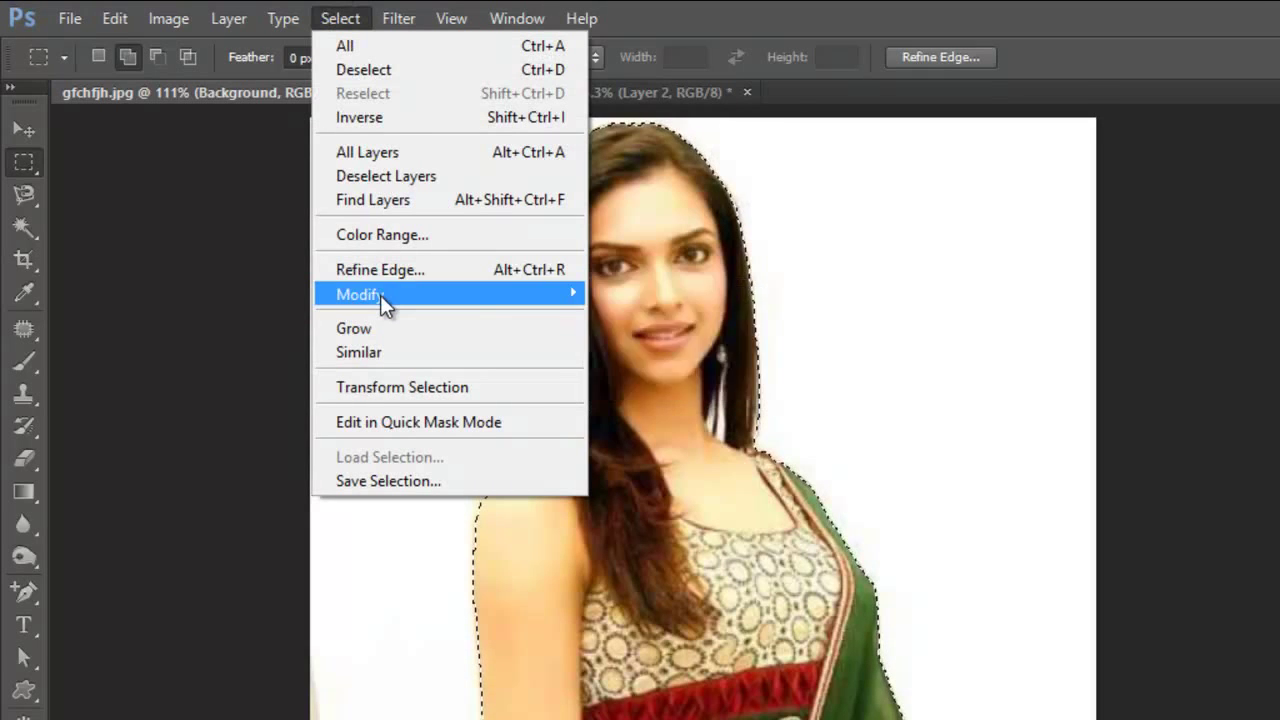
mouse_move(475, 298)
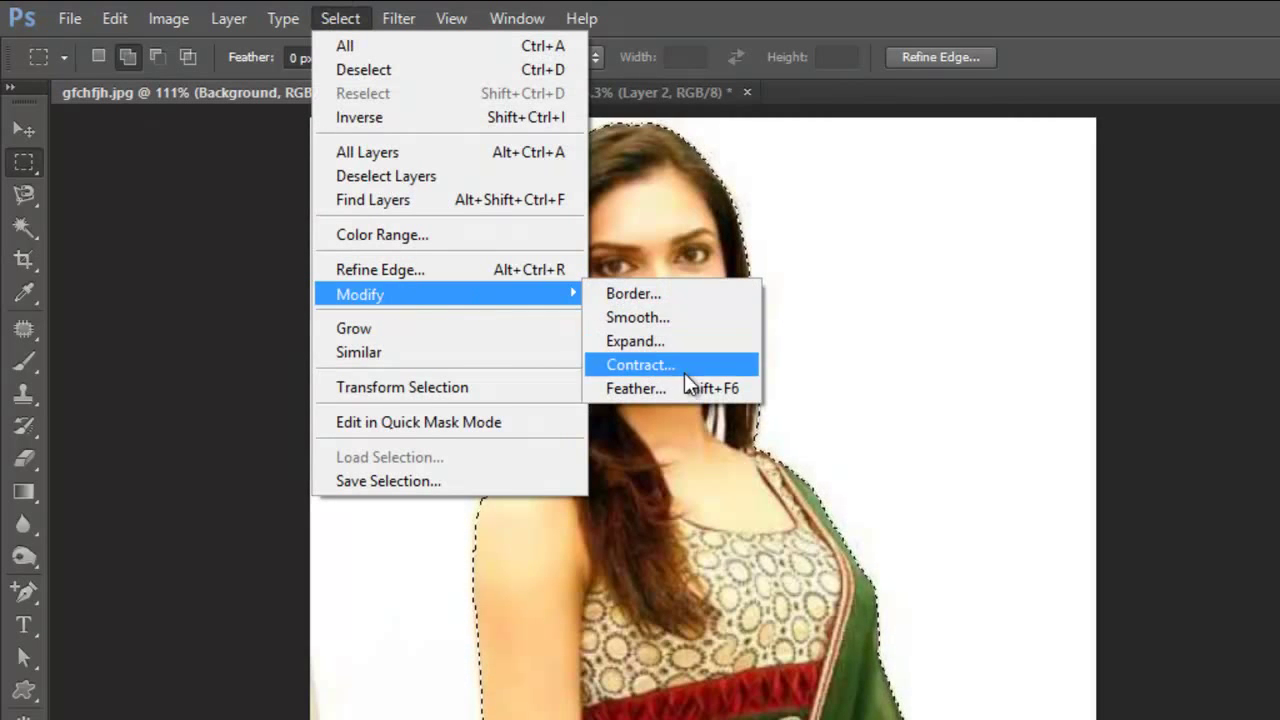
key(ctrl)
mouse_move(366, 294)
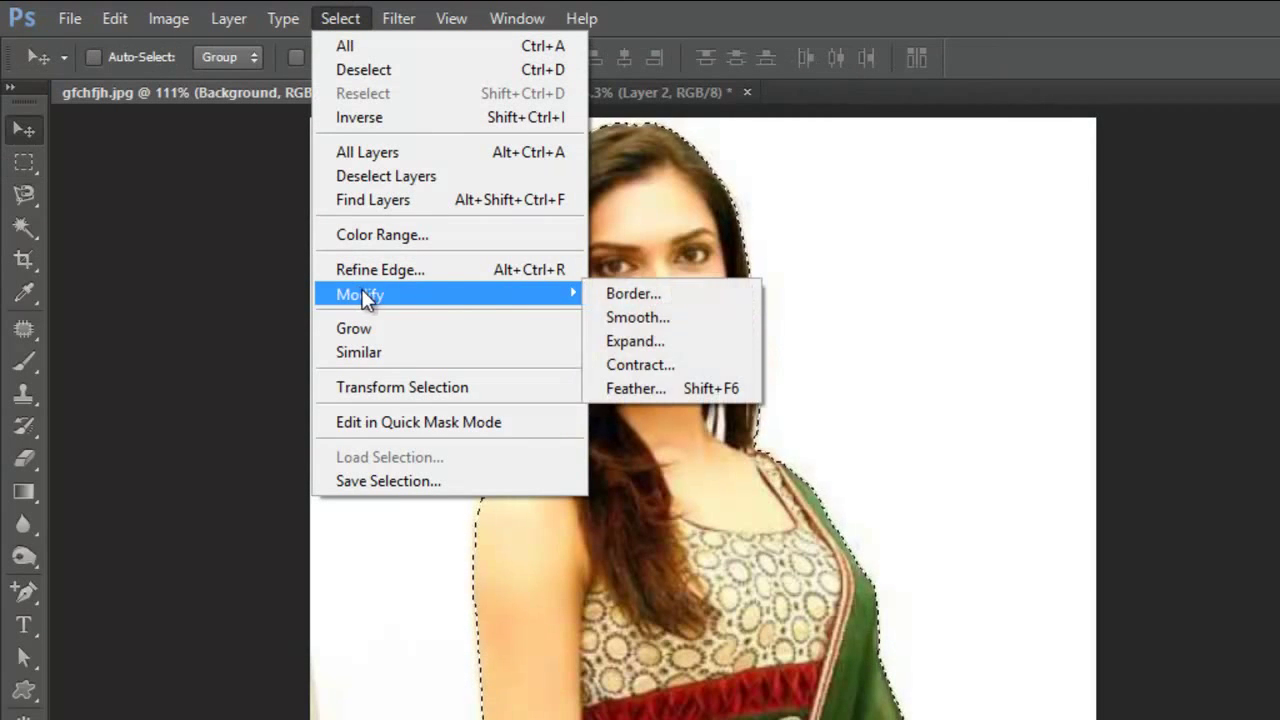
click(648, 391)
text(20)
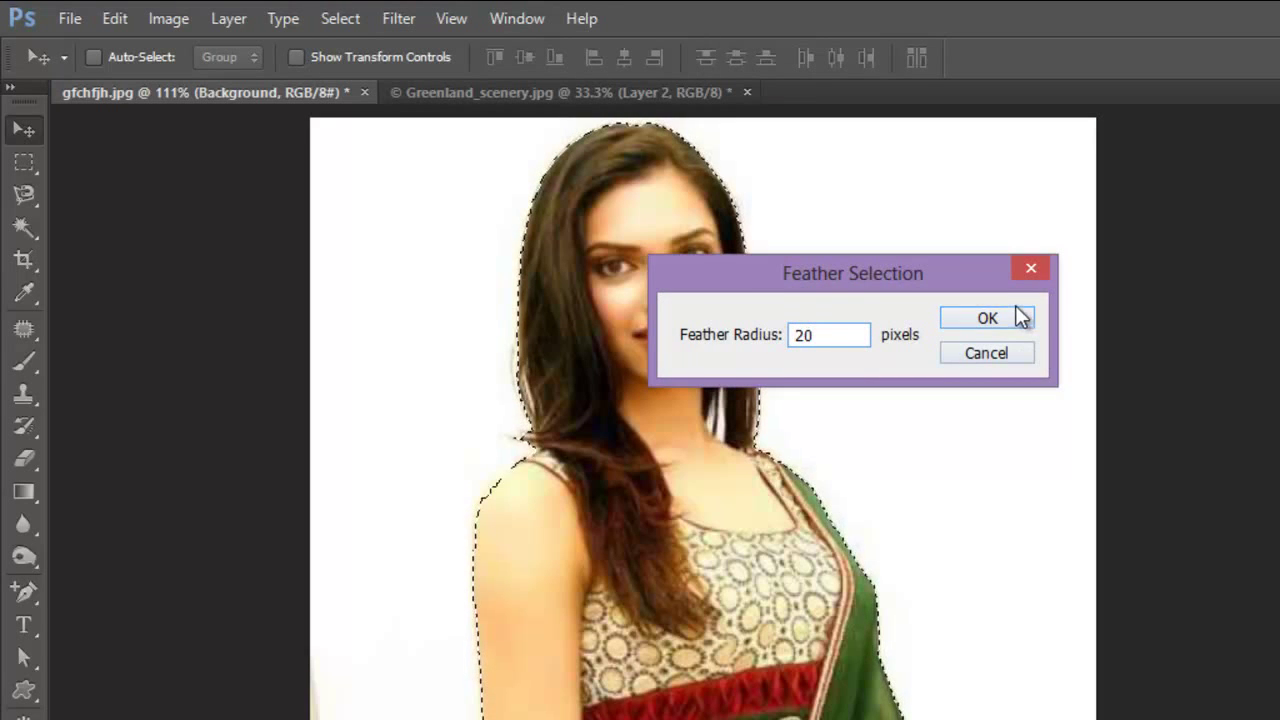
click(1022, 318)
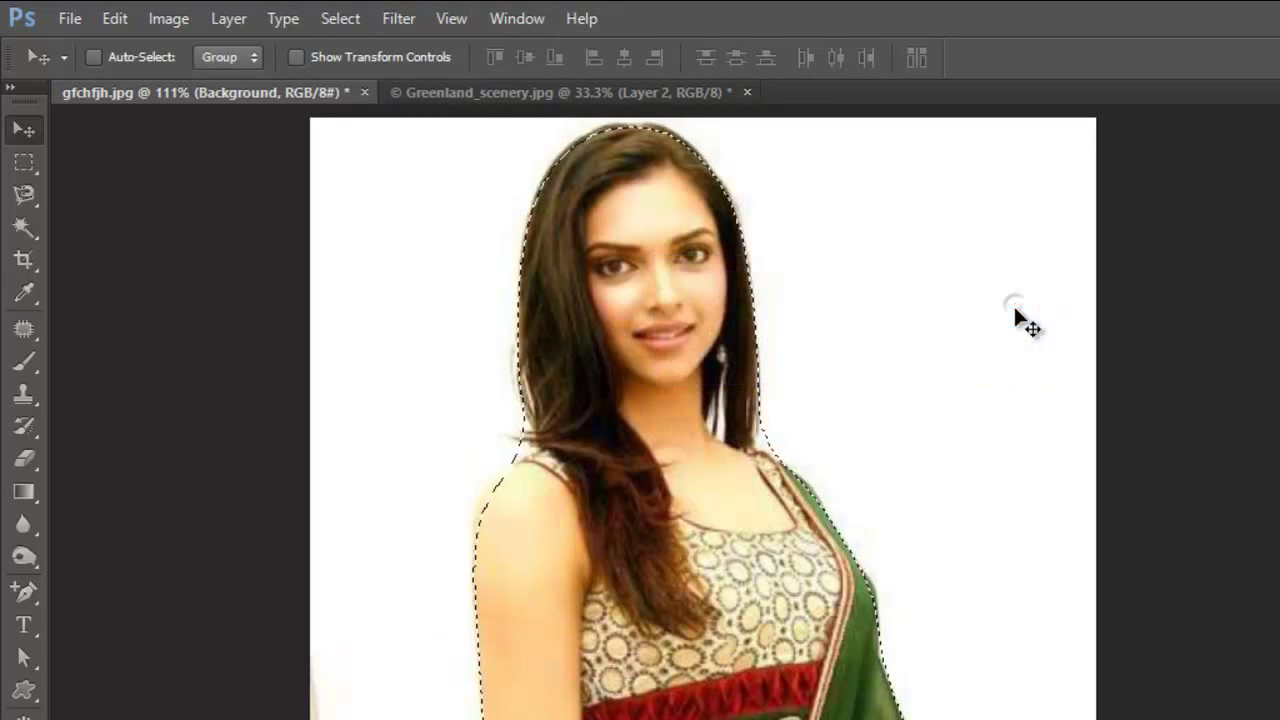
Step: Paste the feathered woman into Greenland_scenery.jpg, enlarge her proportionally to about 200% with Free Transform, and place her on the scenery's right side
click(453, 90)
key(ctrl+v)
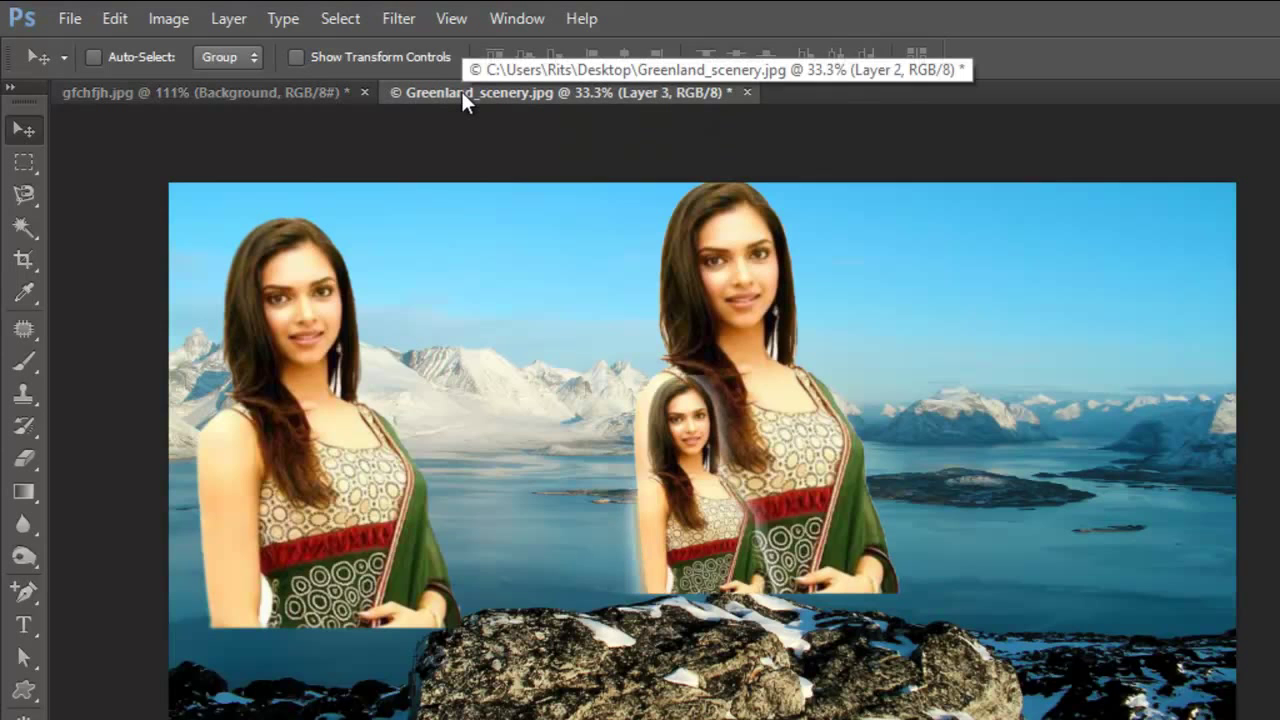
key(ctrl+t)
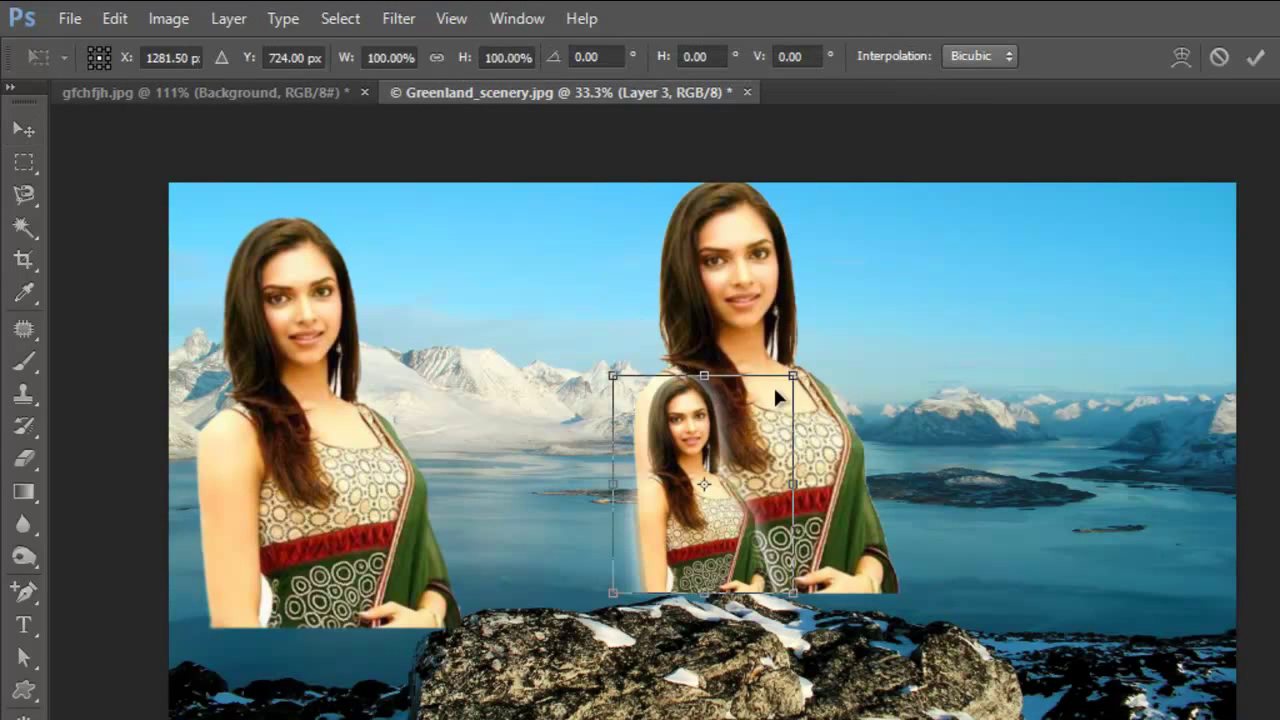
drag(793, 372, 1035, 190)
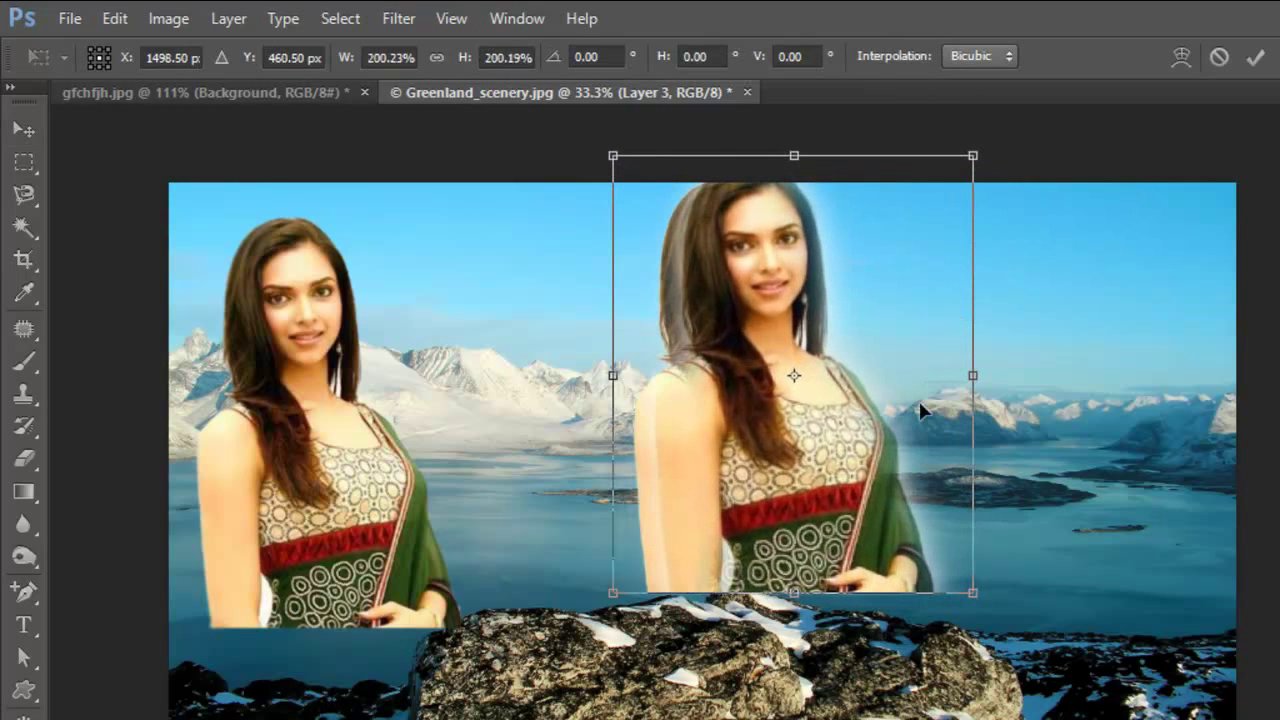
double_click(905, 440)
drag(905, 440, 1152, 488)
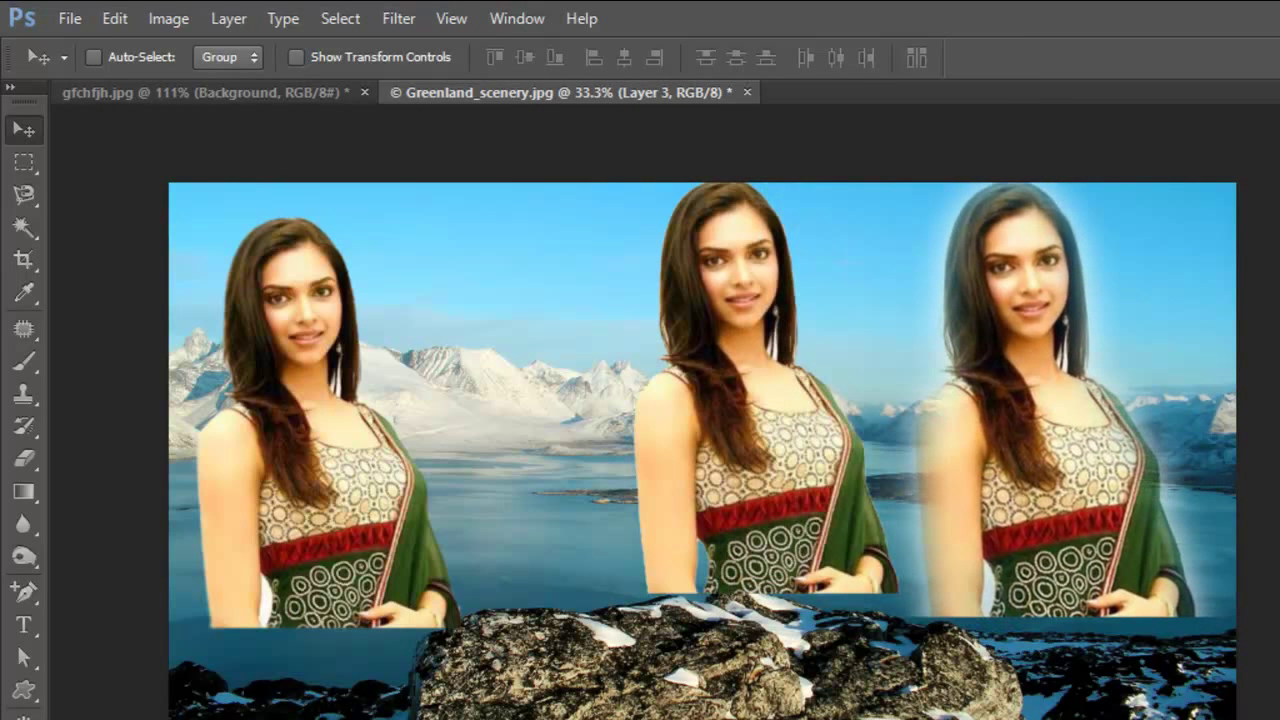
Step: Select the middle cutout's layer, move it left to space the three women evenly, and return to gfchfjh.jpg
right_click(780, 442)
click(806, 455)
right_click(767, 430)
click(791, 449)
drag(791, 449, 718, 452)
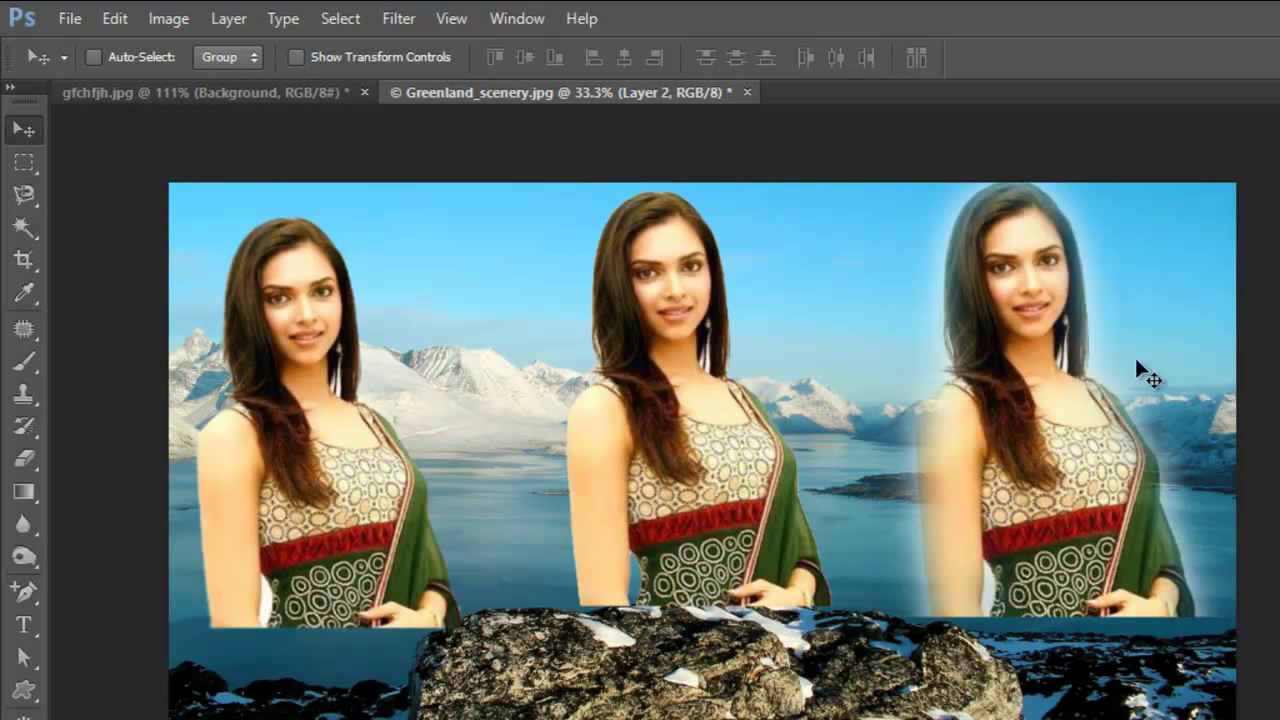
click(223, 97)
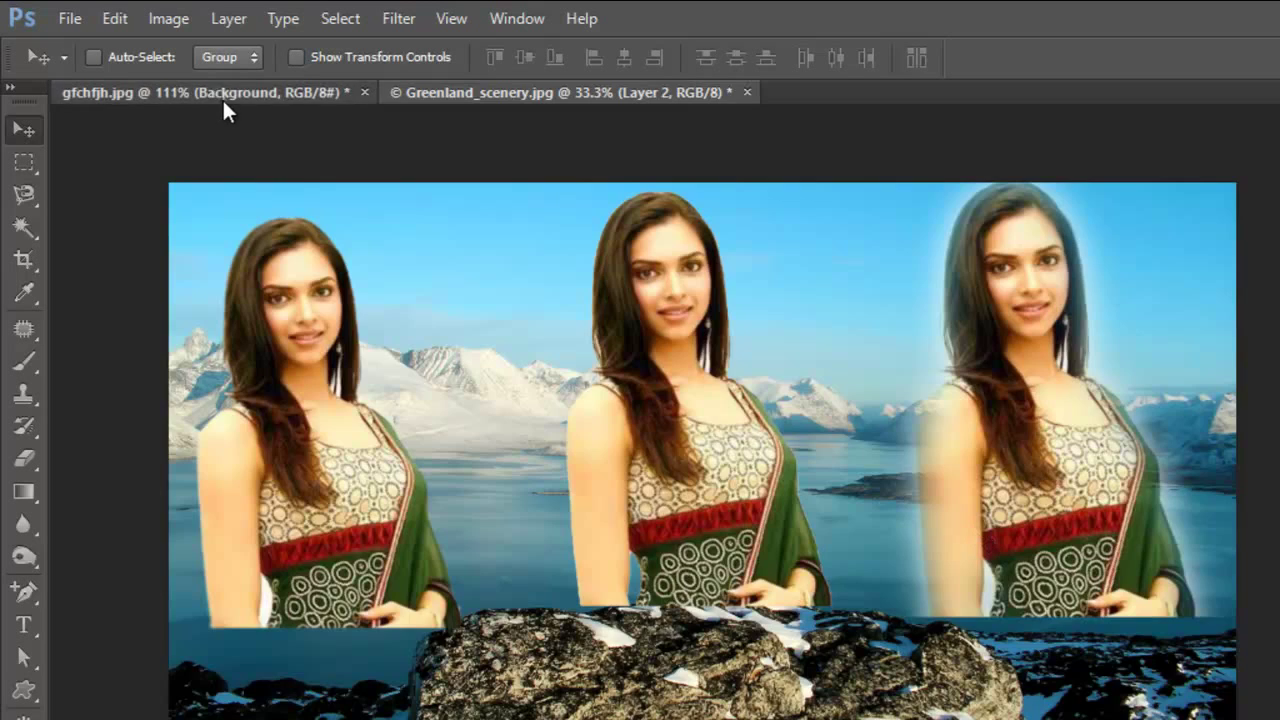